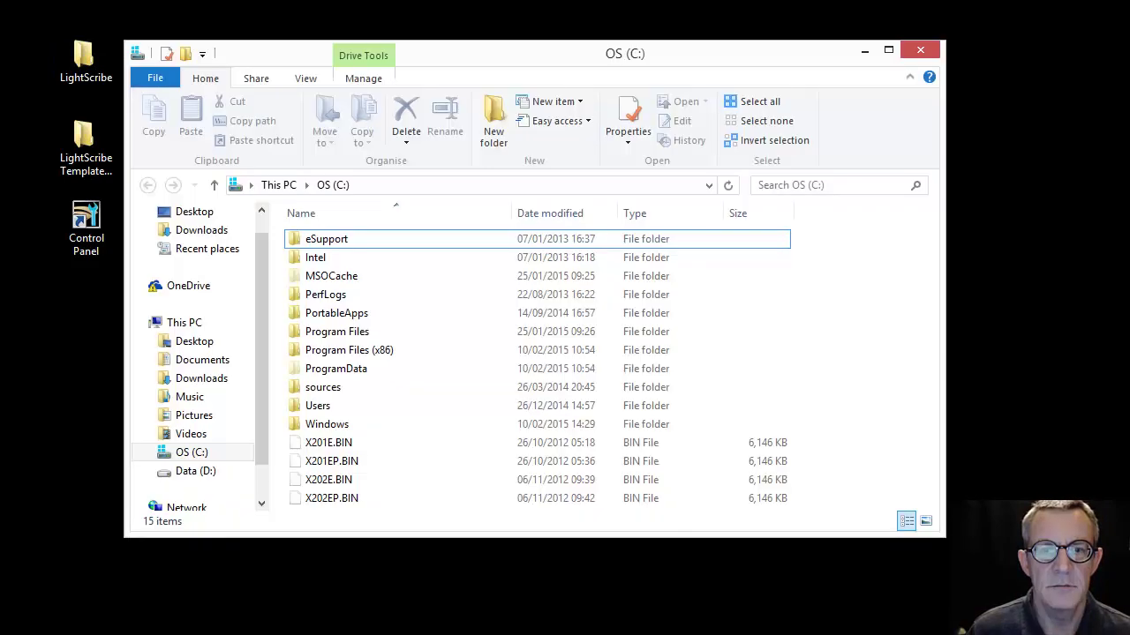
# Open the Program Files (x86) folder on drive C and check the SimpleLabeler subfolder of the desktop LightScribe folder in a separate window.
pyautogui.doubleClick(411, 351)
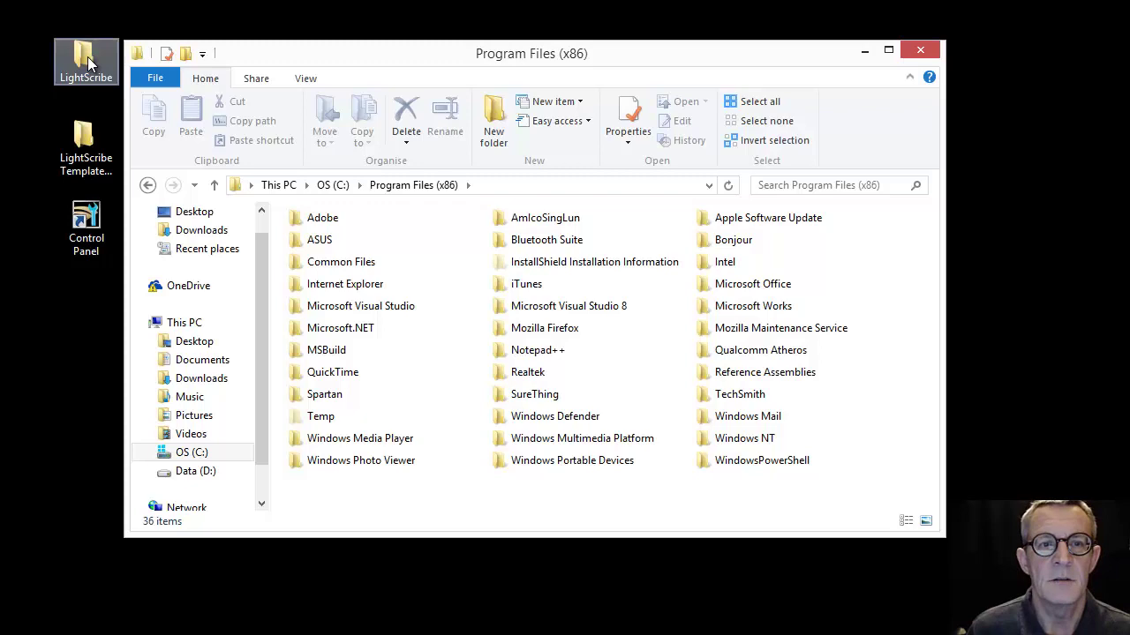
pyautogui.click(85, 60)
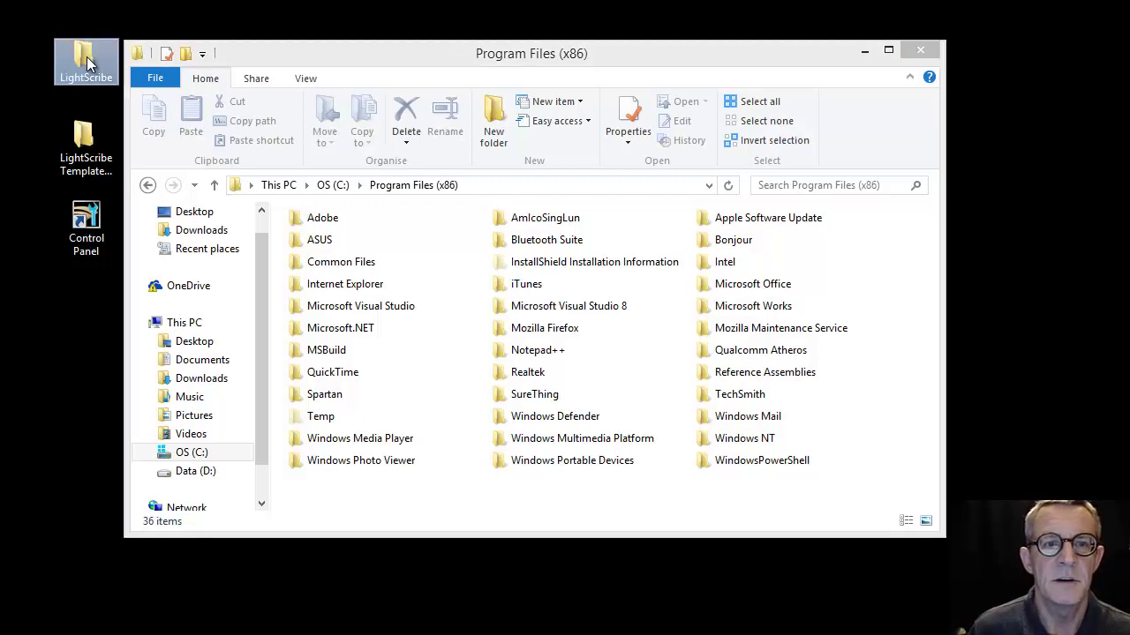
pyautogui.doubleClick(86, 60)
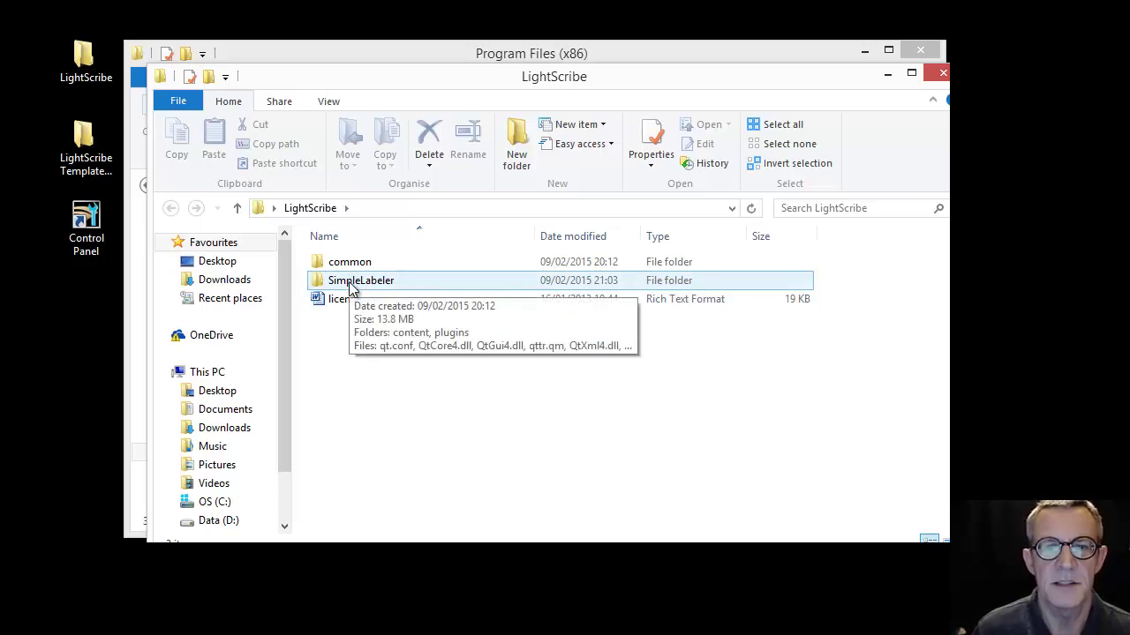
pyautogui.doubleClick(352, 284)
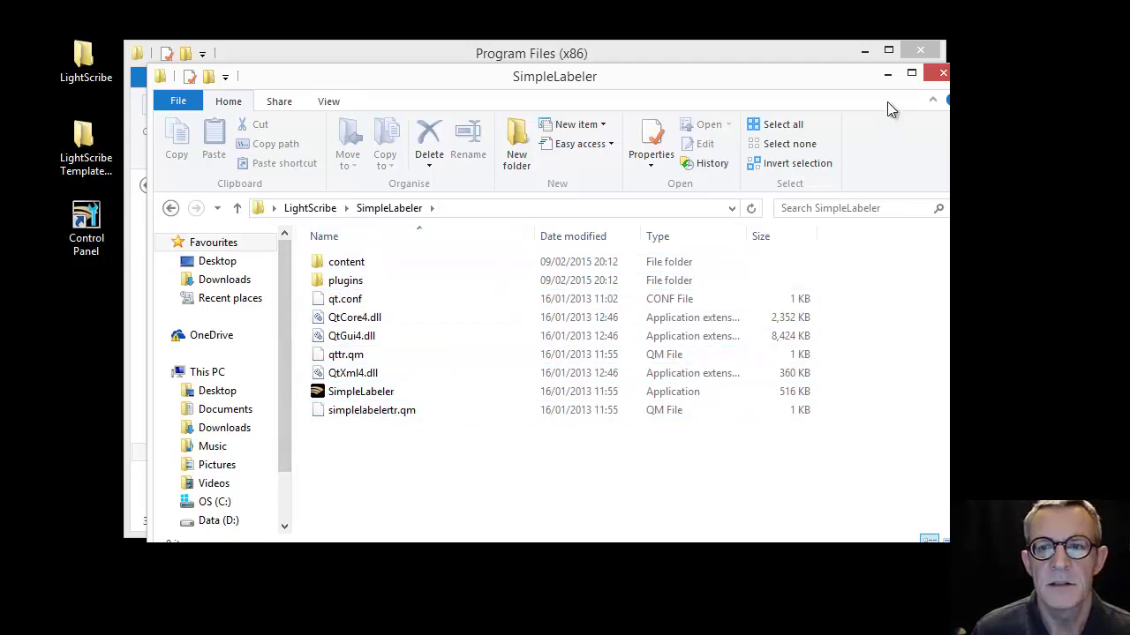
pyautogui.click(942, 72)
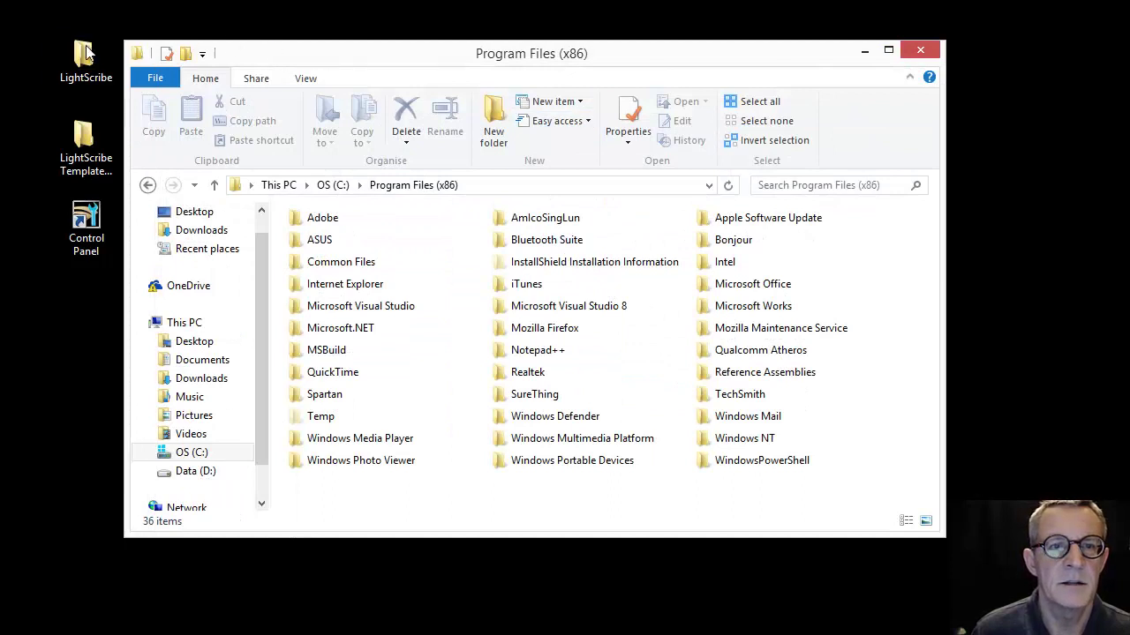
# Move the LightScribe folder from the desktop into Program Files (x86), granting administrator permission for the move.
pyautogui.click(84, 57)
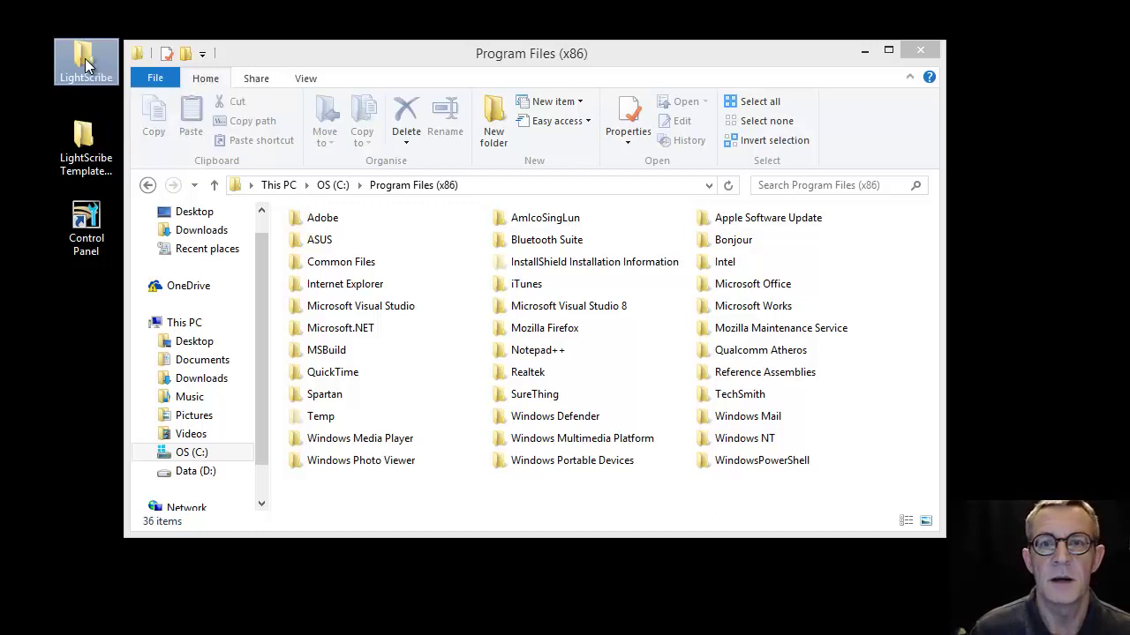
pyautogui.moveTo(87, 55); pyautogui.dragTo(85, 78)
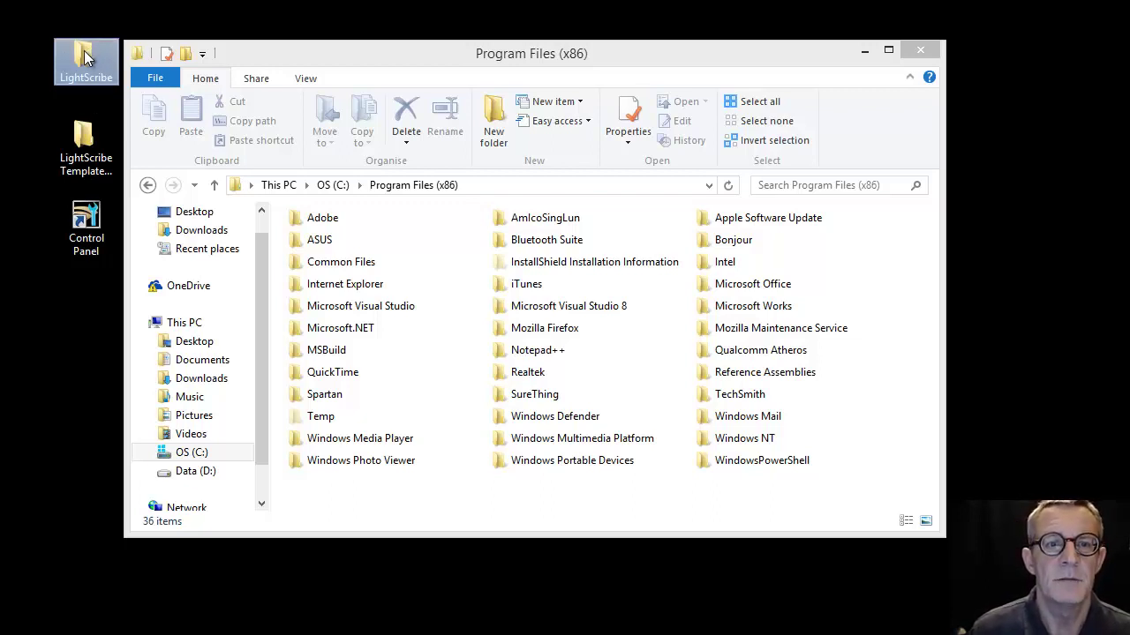
pyautogui.moveTo(84, 51); pyautogui.dragTo(850, 502)
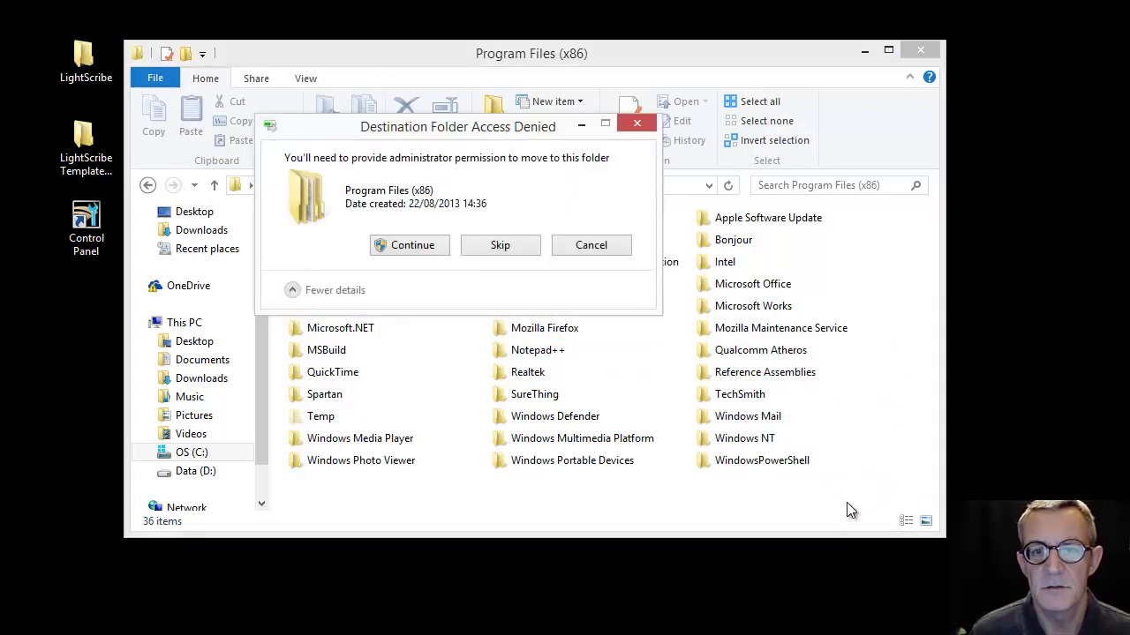
pyautogui.click(421, 249)
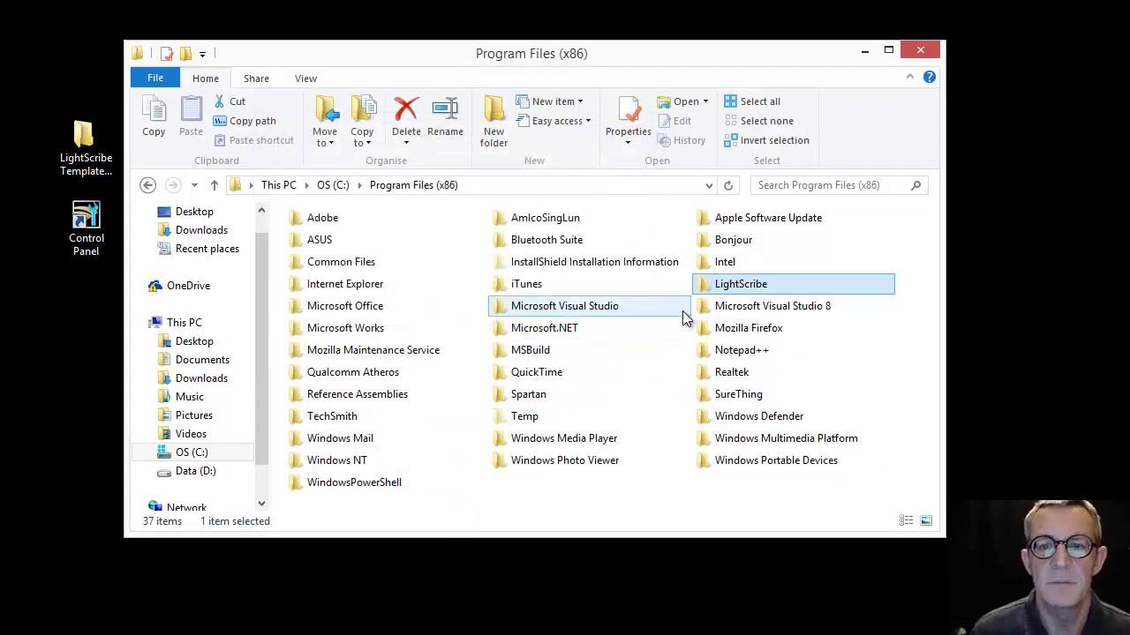
# Create a shortcut to the SimpleLabeler application inside the SimpleLabeler subfolder of the moved LightScribe folder.
pyautogui.moveTo(725, 293)
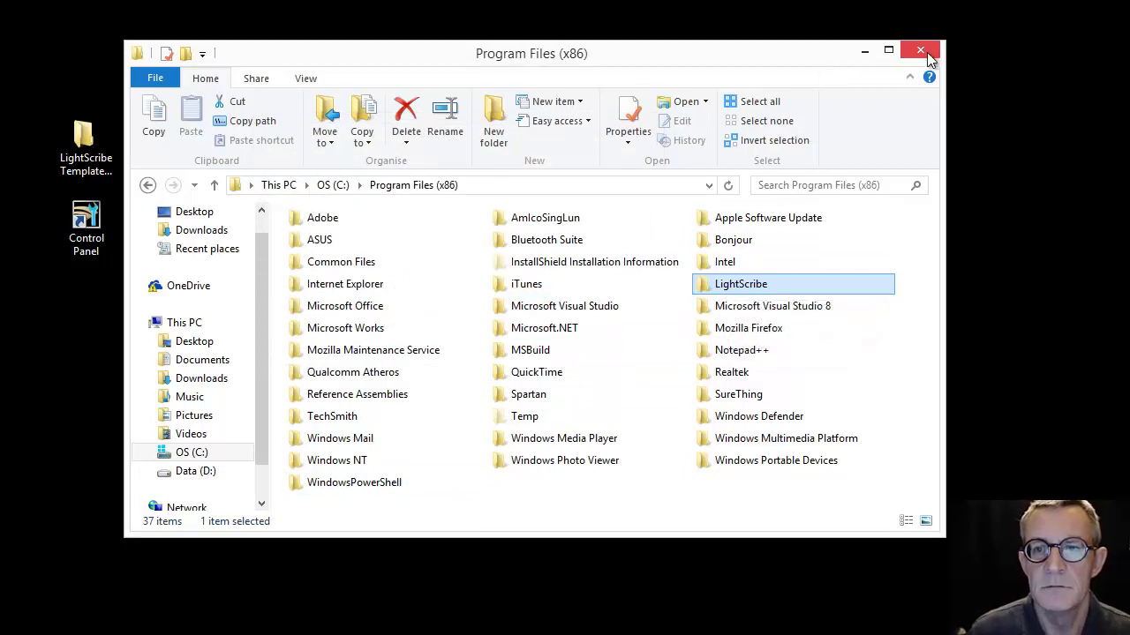
pyautogui.doubleClick(741, 284)
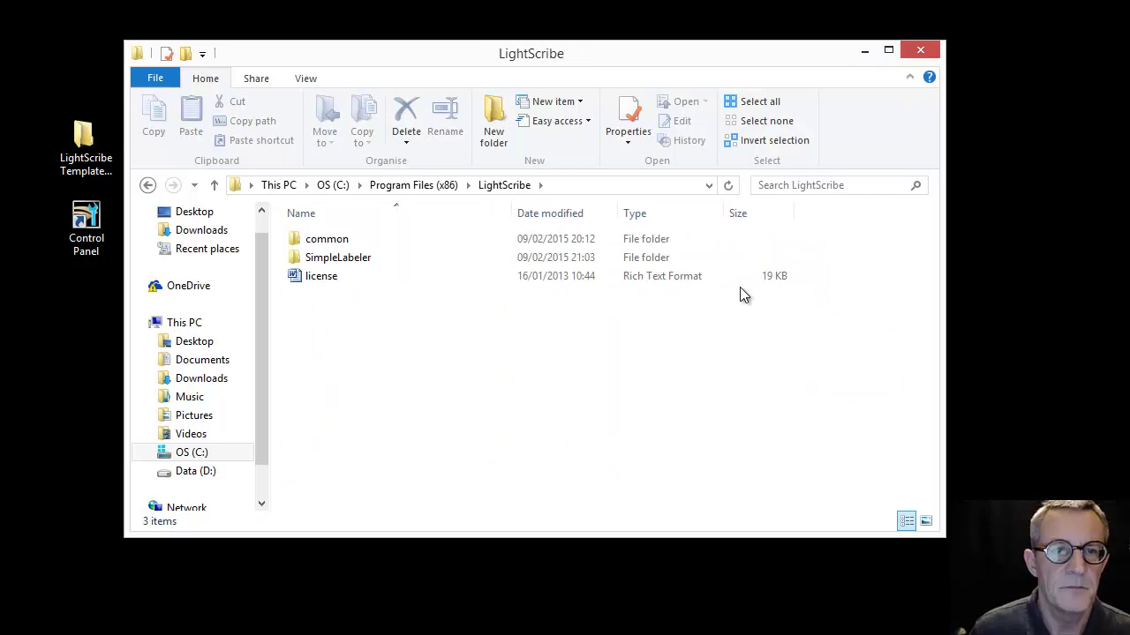
pyautogui.doubleClick(348, 257)
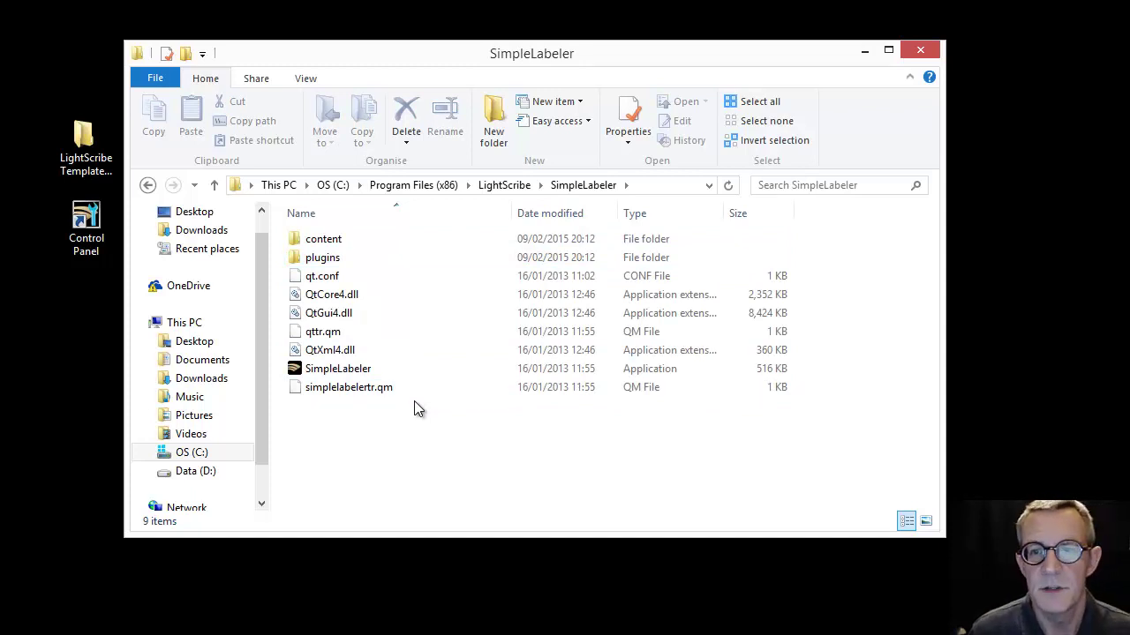
pyautogui.click(331, 369)
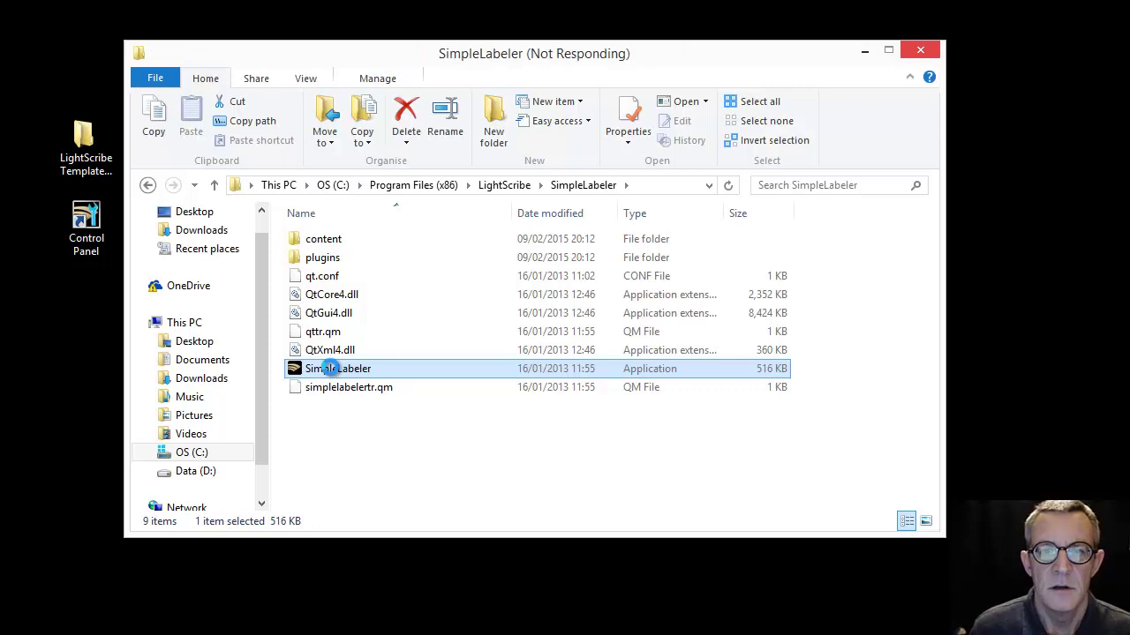
pyautogui.rightClick(331, 369)
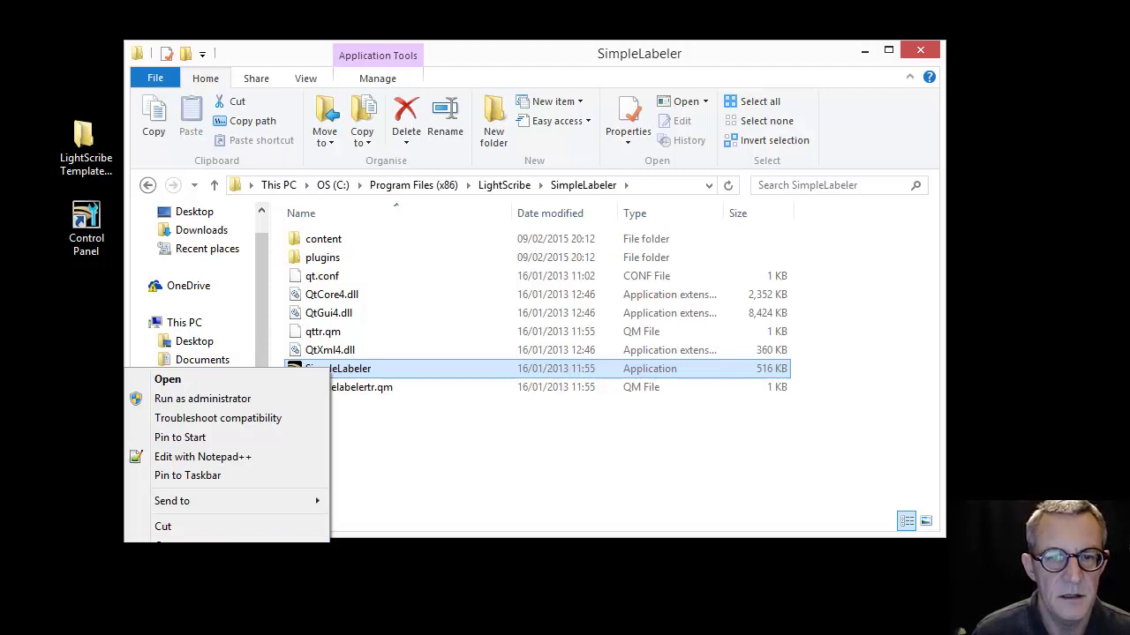
pyautogui.press('s')
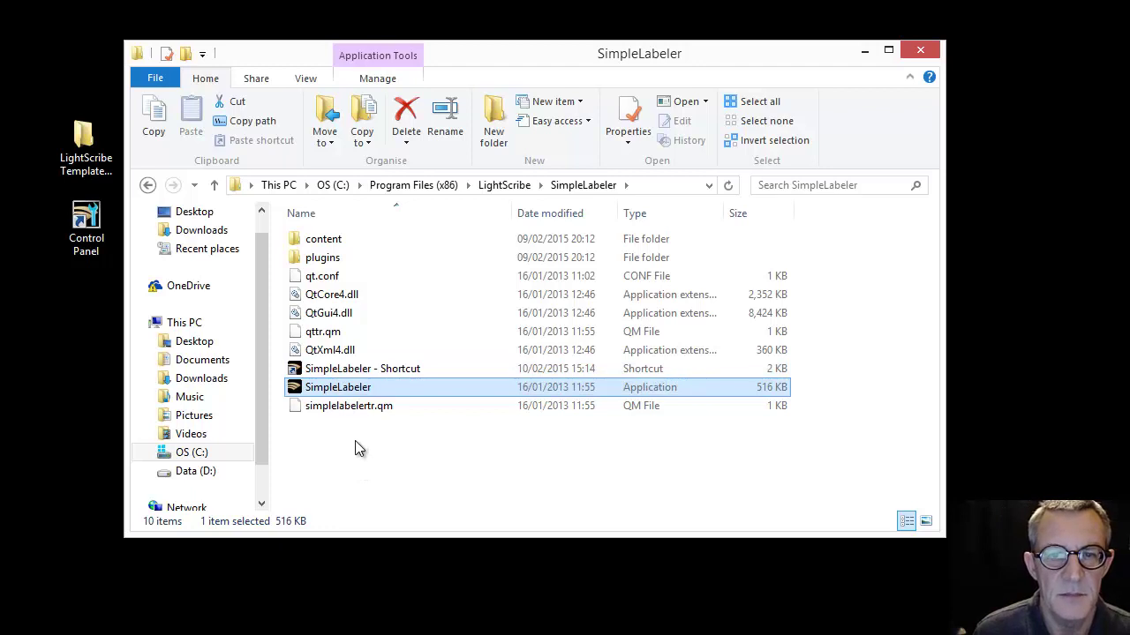
# Move the "SimpleLabeler - Shortcut" file to the desktop and minimize the folder window.
pyautogui.click(357, 371)
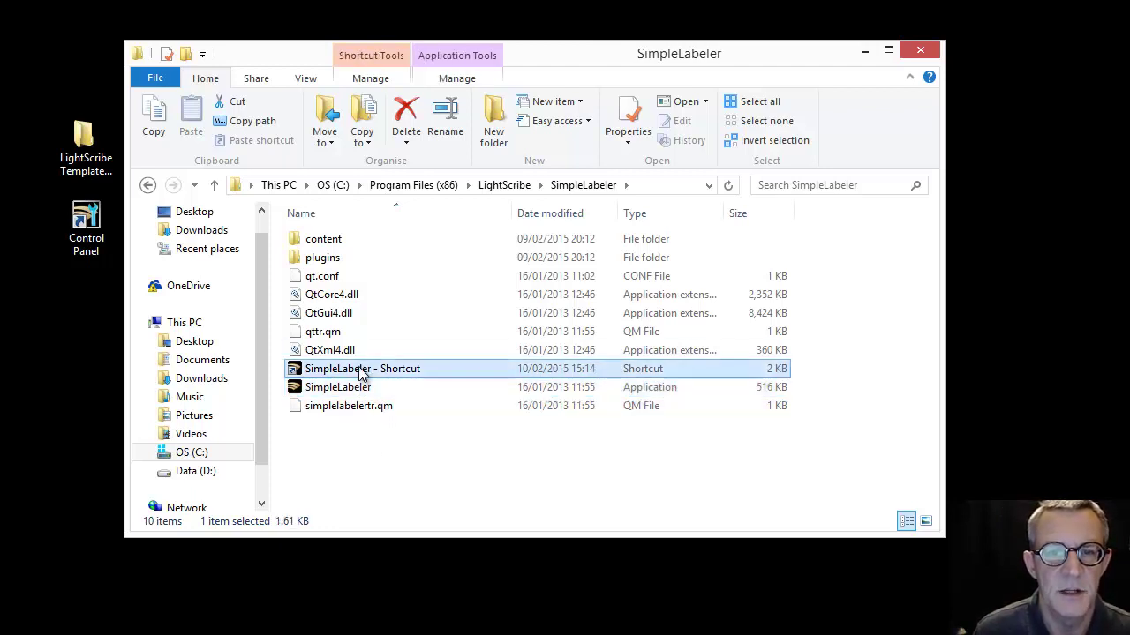
pyautogui.moveTo(260, 374); pyautogui.dragTo(56, 378)
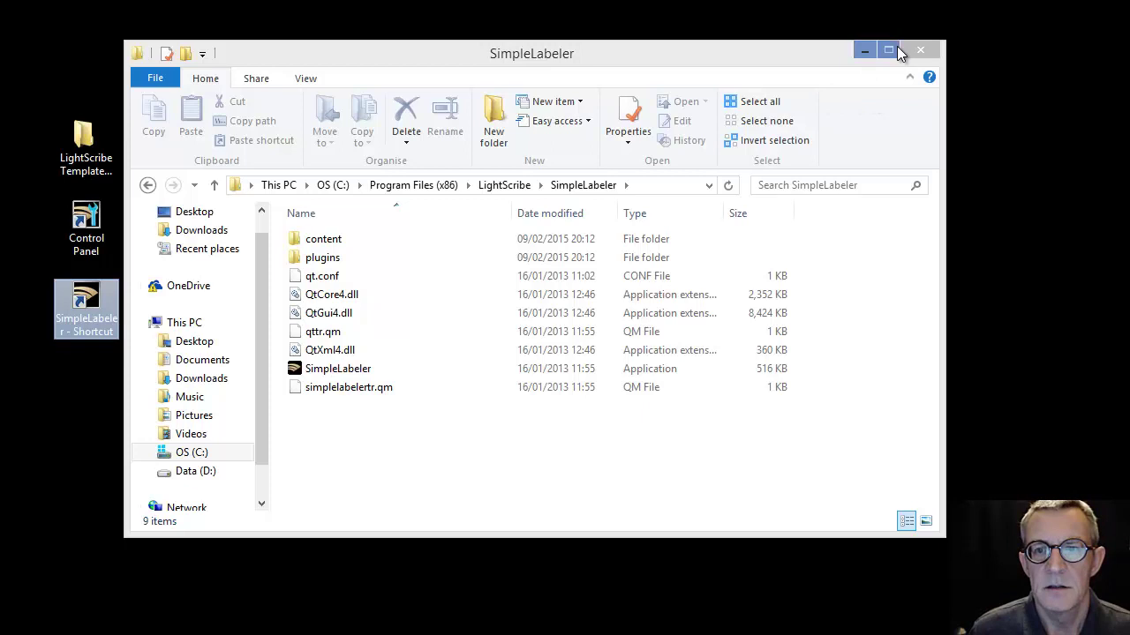
pyautogui.click(865, 48)
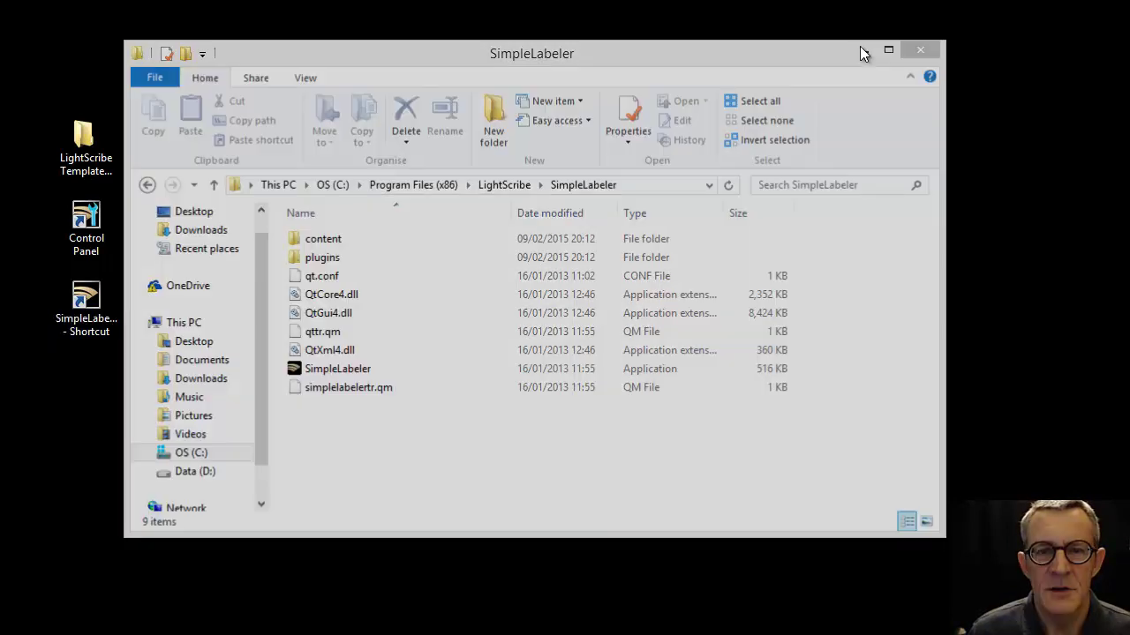
# Launch LightScribe Simple Labeler from its desktop shortcut and view the label preview and the label settings page.
pyautogui.moveTo(89, 293); pyautogui.dragTo(422, 231)
pyautogui.doubleClick(431, 224)
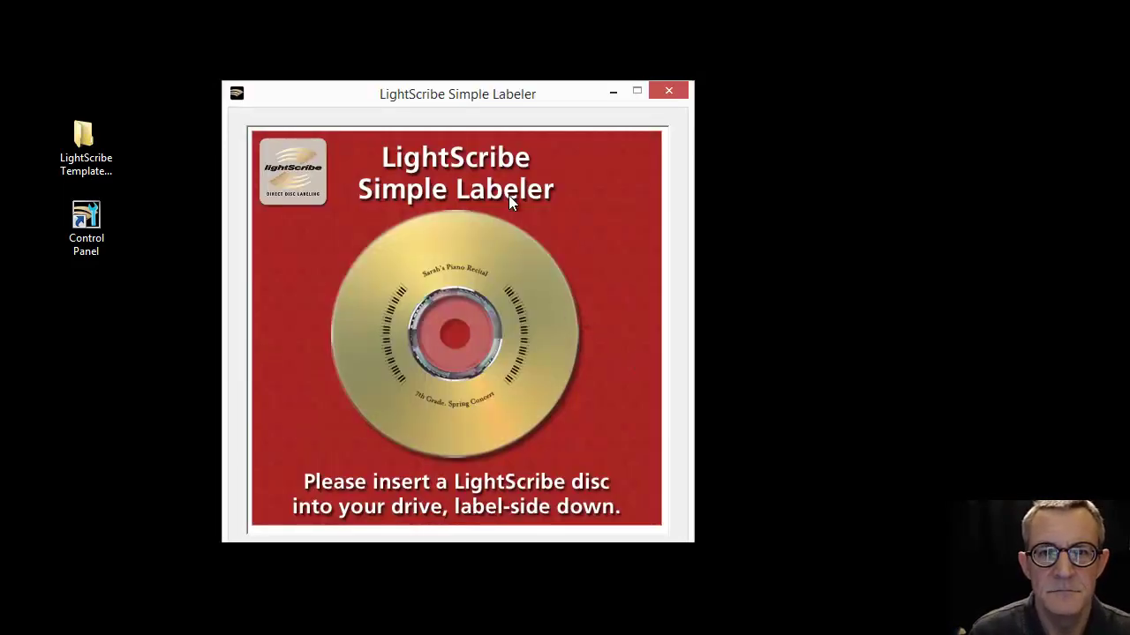
pyautogui.moveTo(497, 92); pyautogui.dragTo(409, 55)
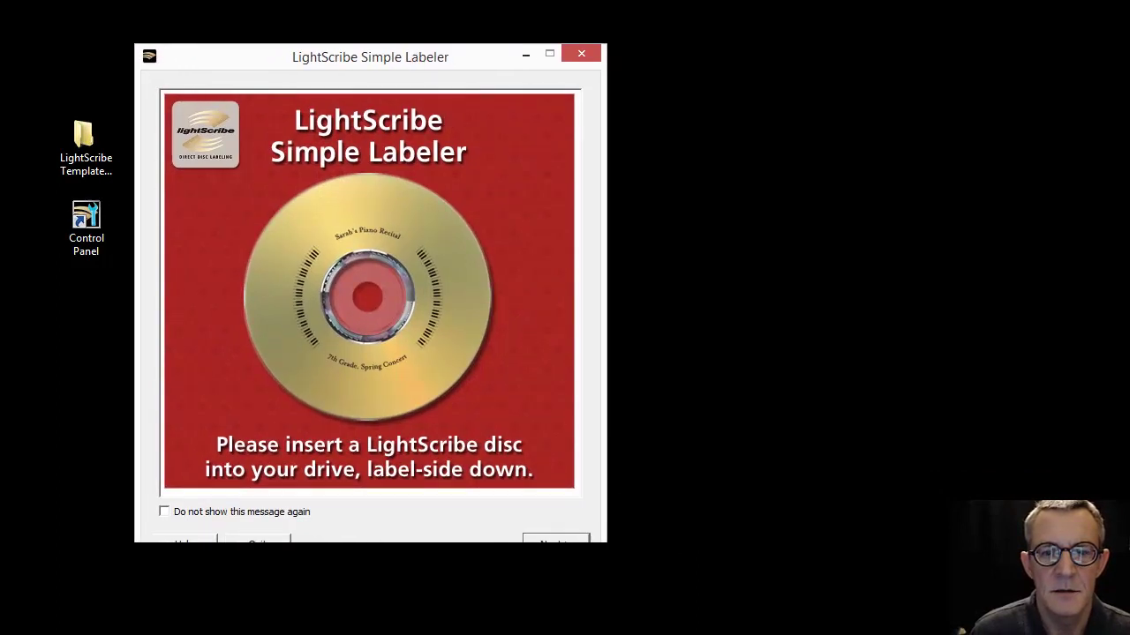
pyautogui.click(556, 540)
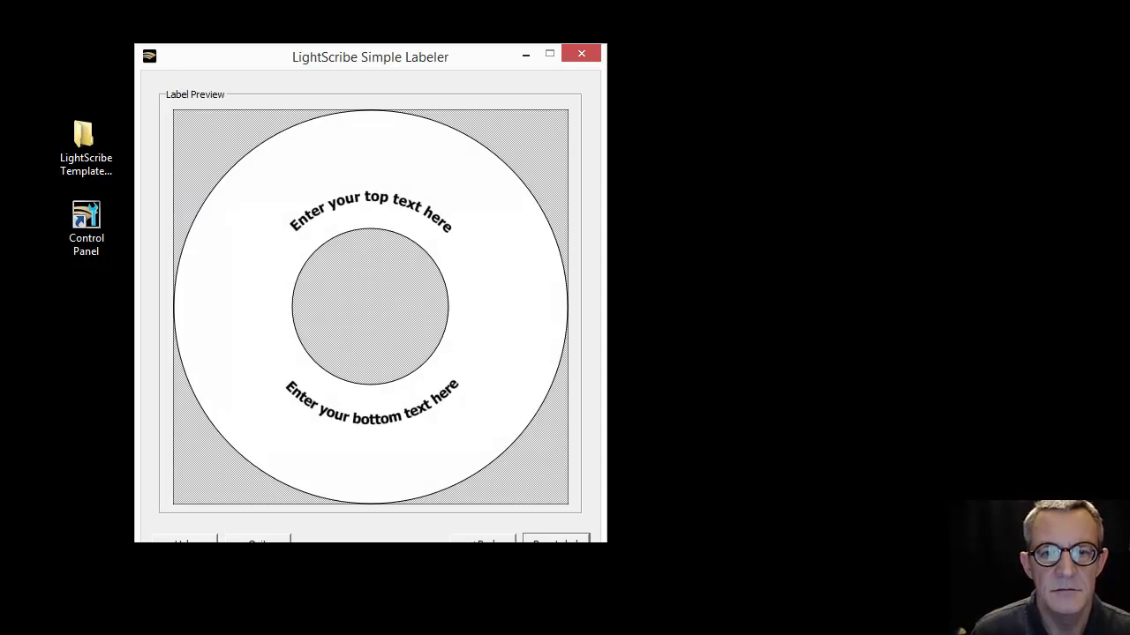
pyautogui.click(483, 542)
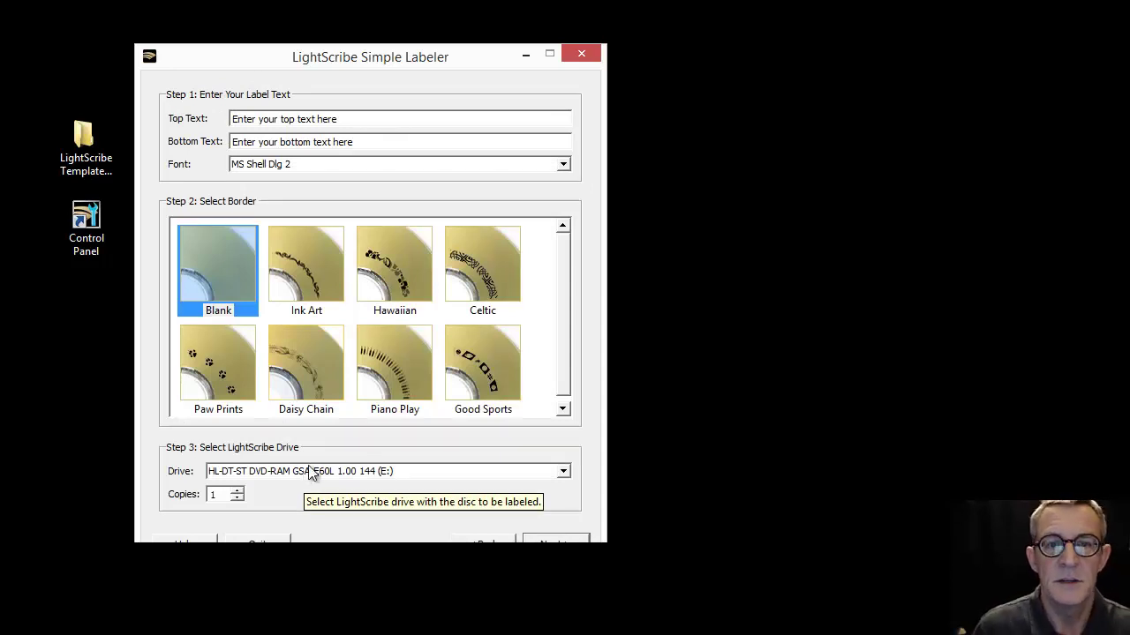
# Try the Hawaiian and Good Sports borders for the label, and quit Simple Labeler without printing.
pyautogui.click(375, 258)
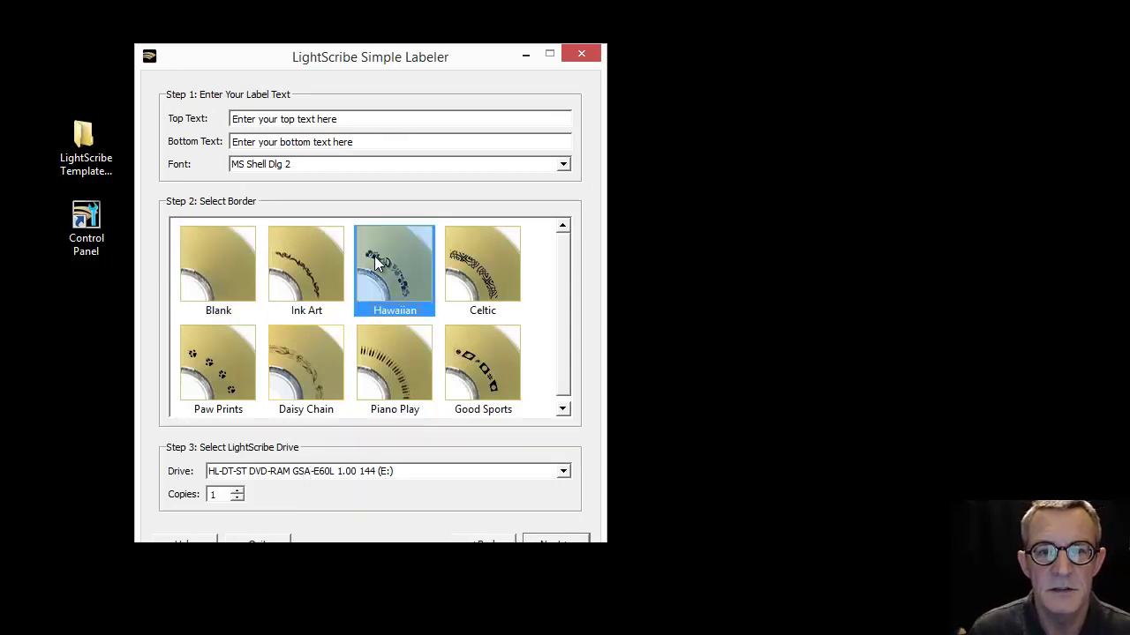
pyautogui.click(466, 387)
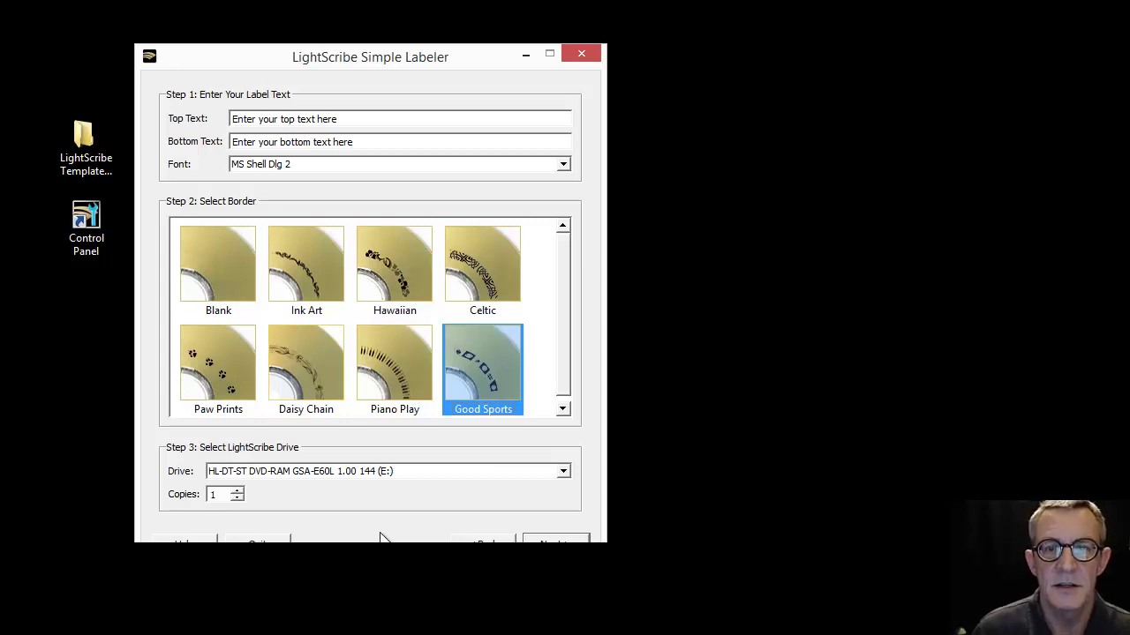
pyautogui.click(582, 56)
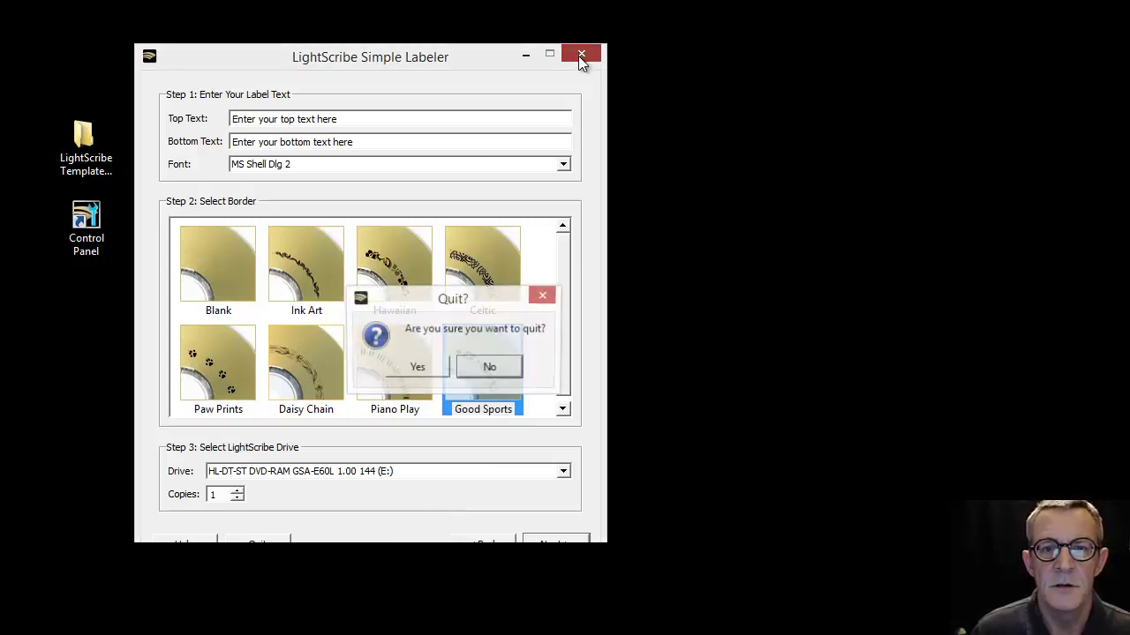
pyautogui.click(420, 369)
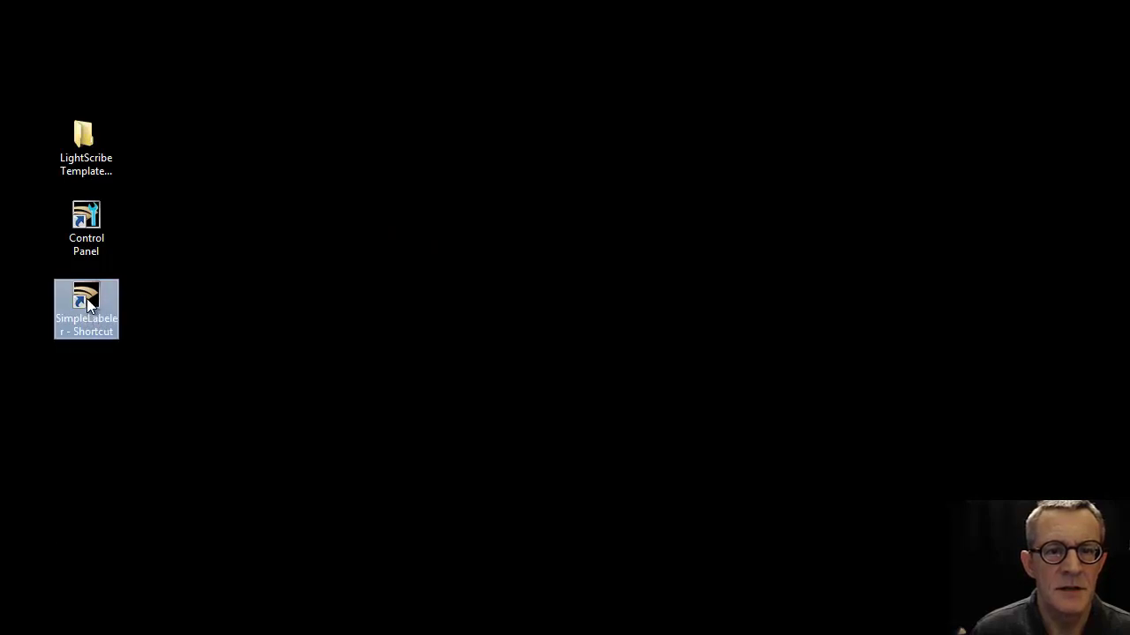
# Move the labeler shortcut to a free area of the desktop and rename it SimpleLabeler.
pyautogui.rightClick(86, 298)
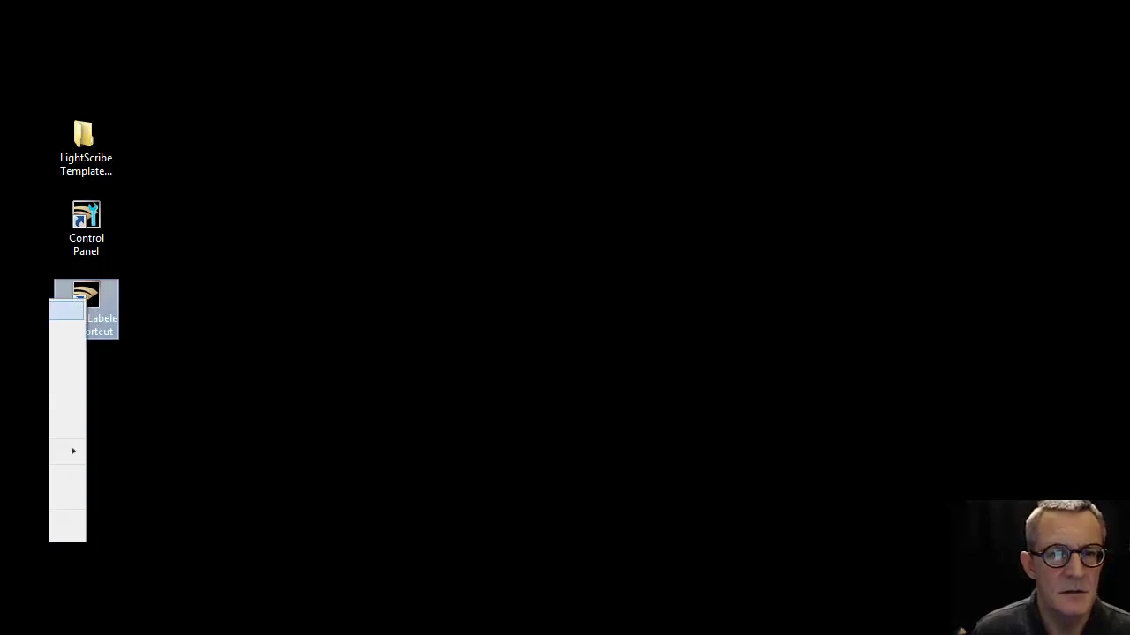
pyautogui.moveTo(106, 309); pyautogui.dragTo(540, 126)
pyautogui.rightClick(540, 126)
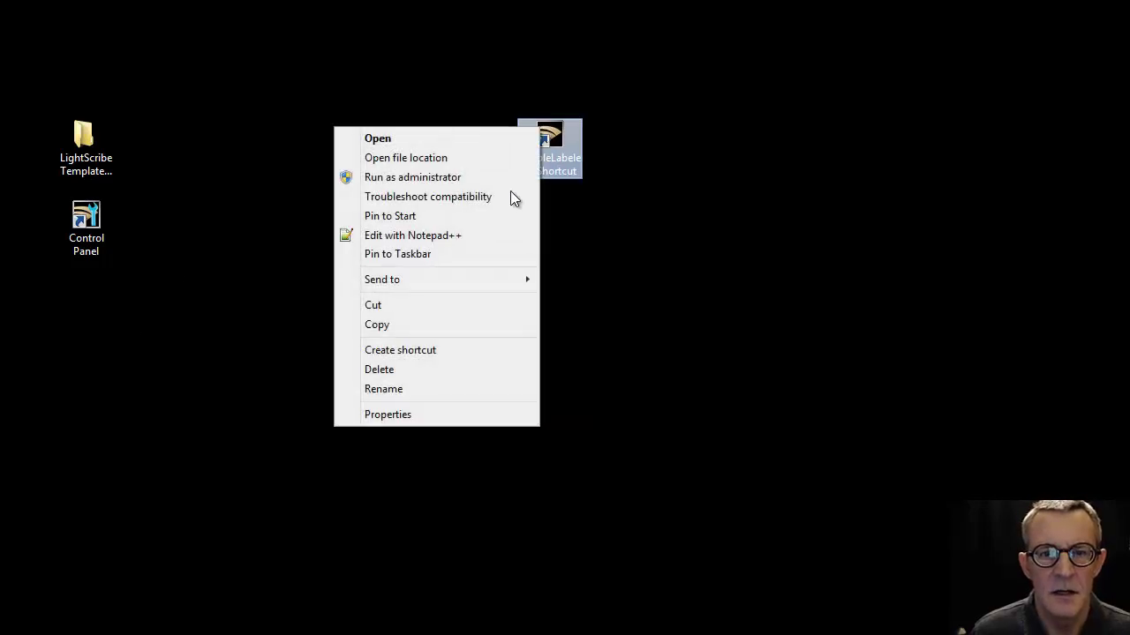
pyautogui.click(416, 388)
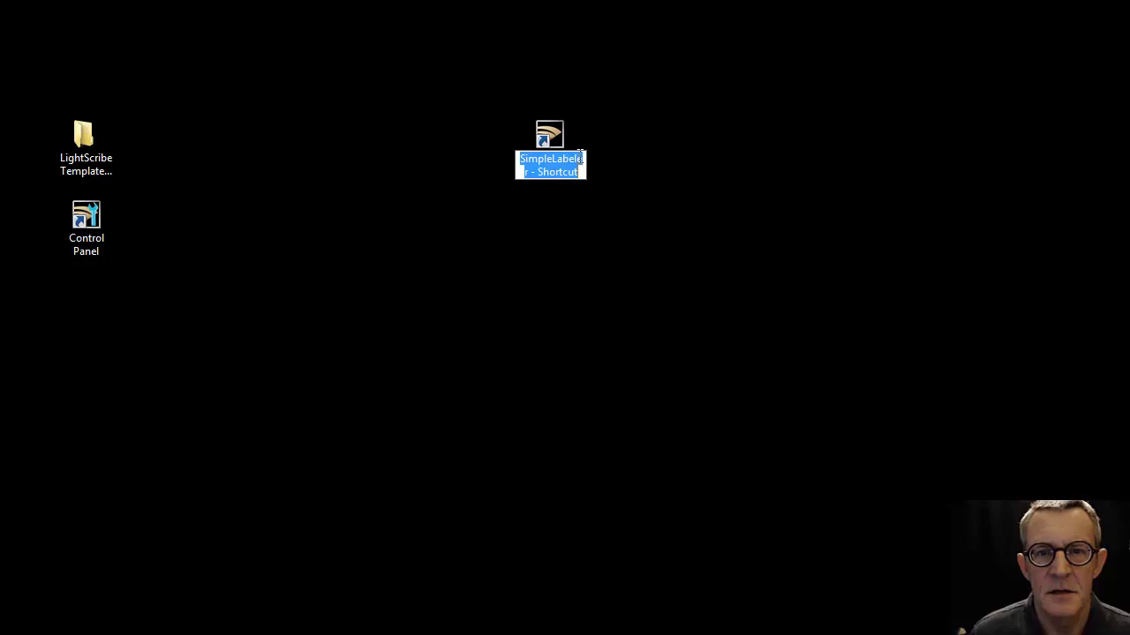
pyautogui.moveTo(531, 171); pyautogui.dragTo(620, 171)
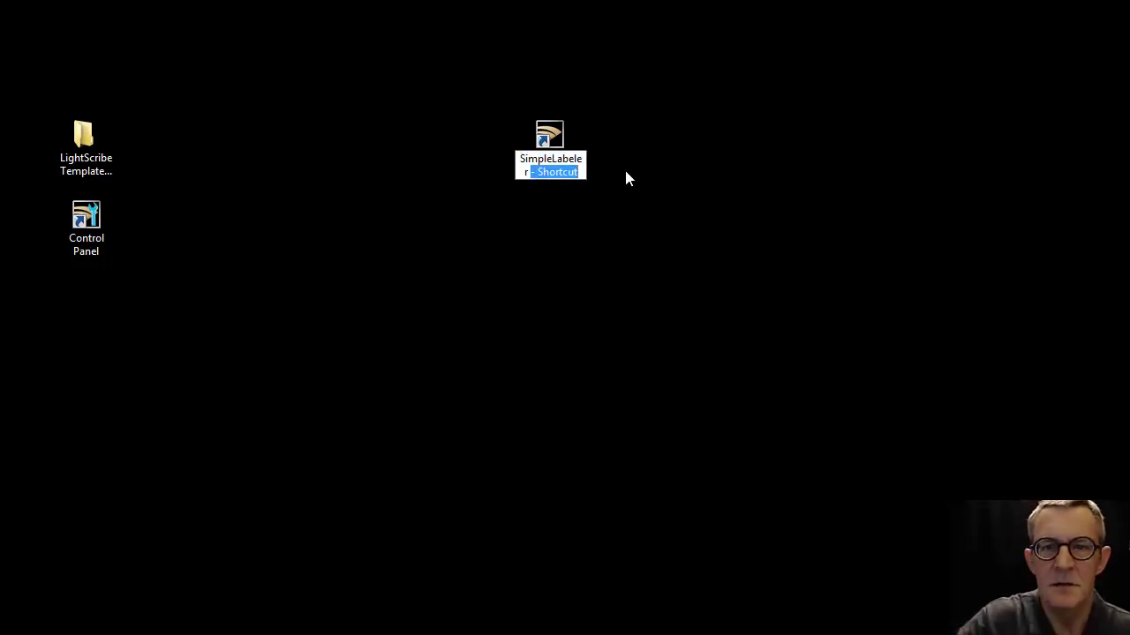
pyautogui.press('BackSpace')
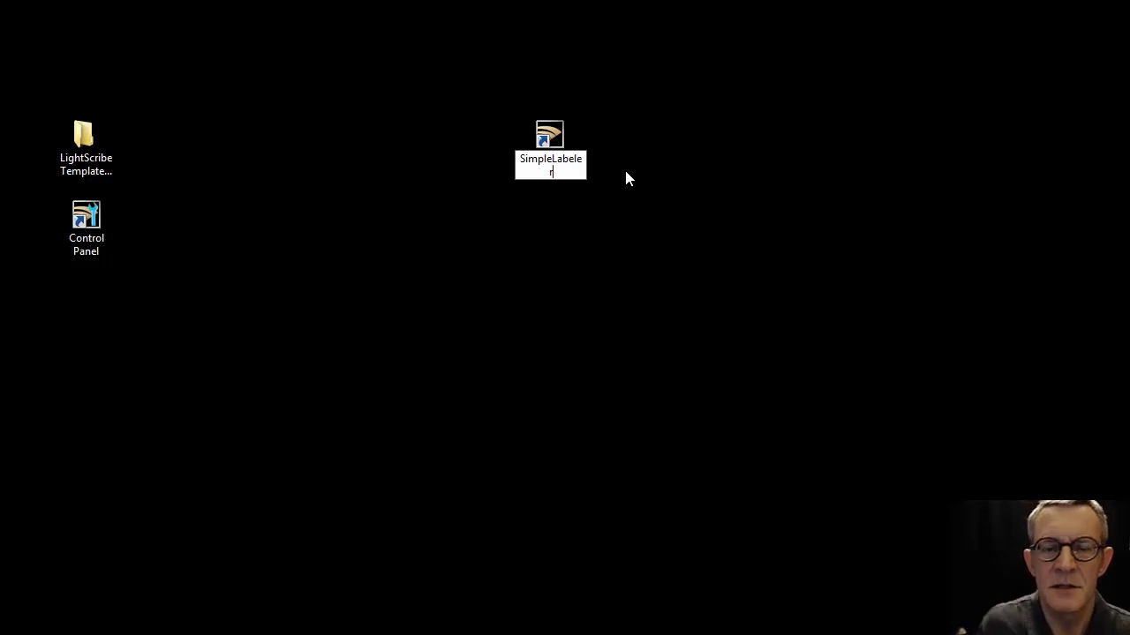
pyautogui.press('Return')
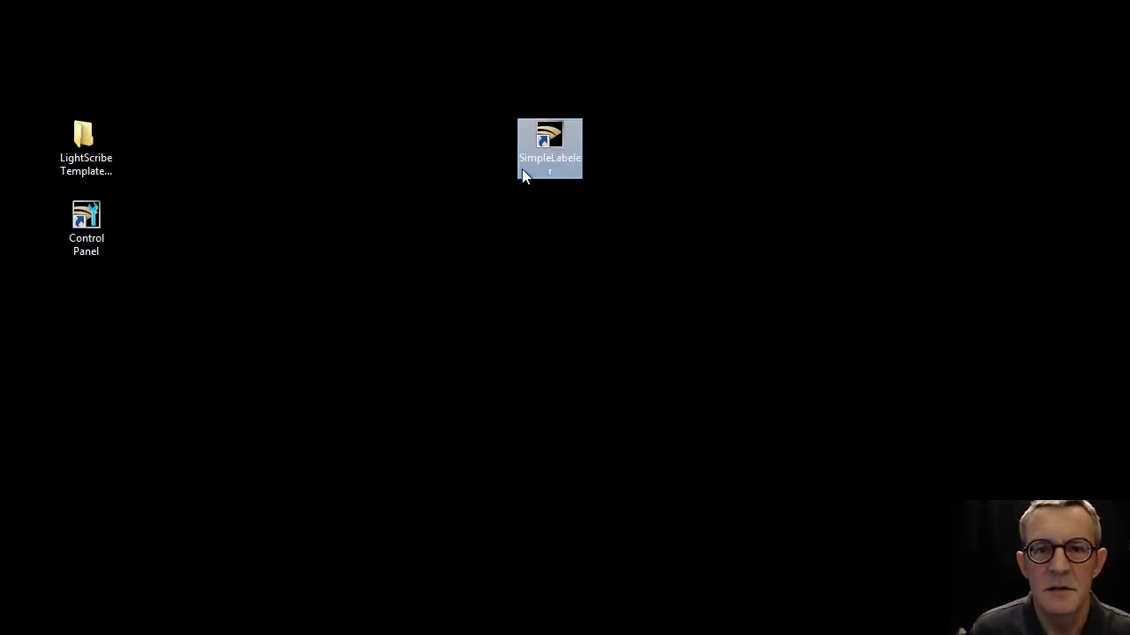
# Place the SimpleLabeler shortcut below the Control Panel icon on the desktop and launch Simple Labeler from it.
pyautogui.moveTo(555, 149); pyautogui.dragTo(97, 298)
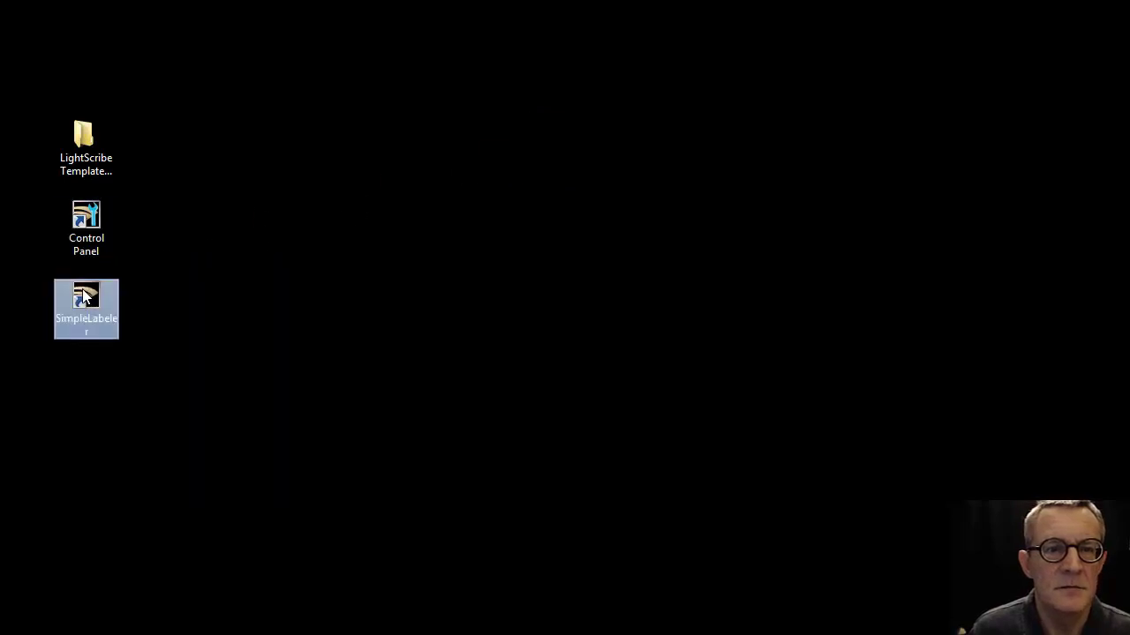
pyautogui.click(167, 354)
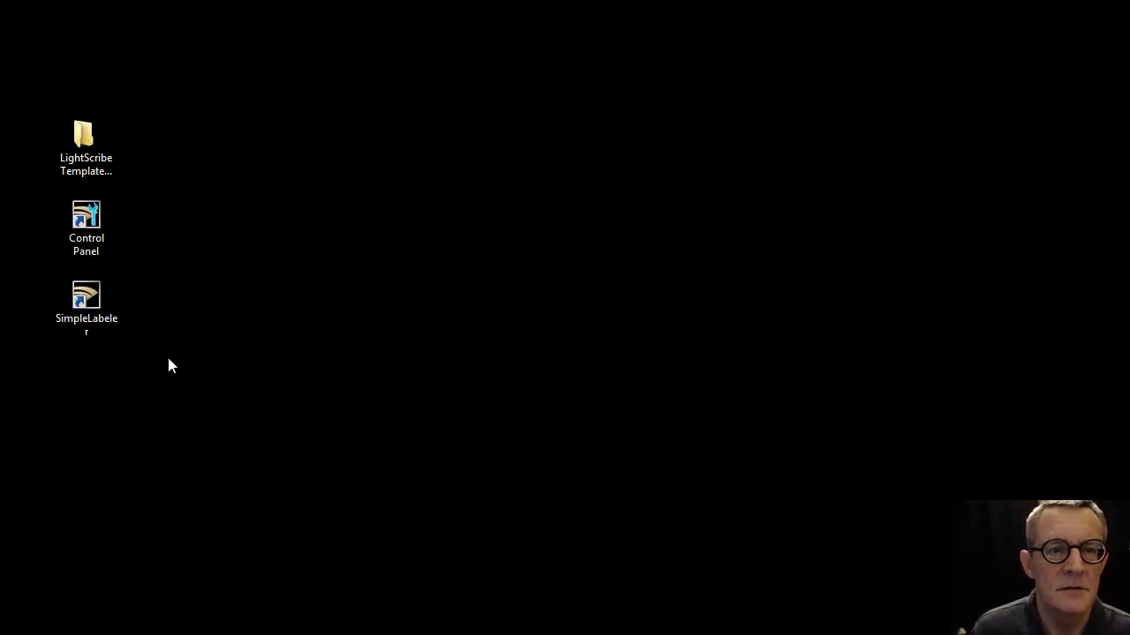
pyautogui.doubleClick(85, 302)
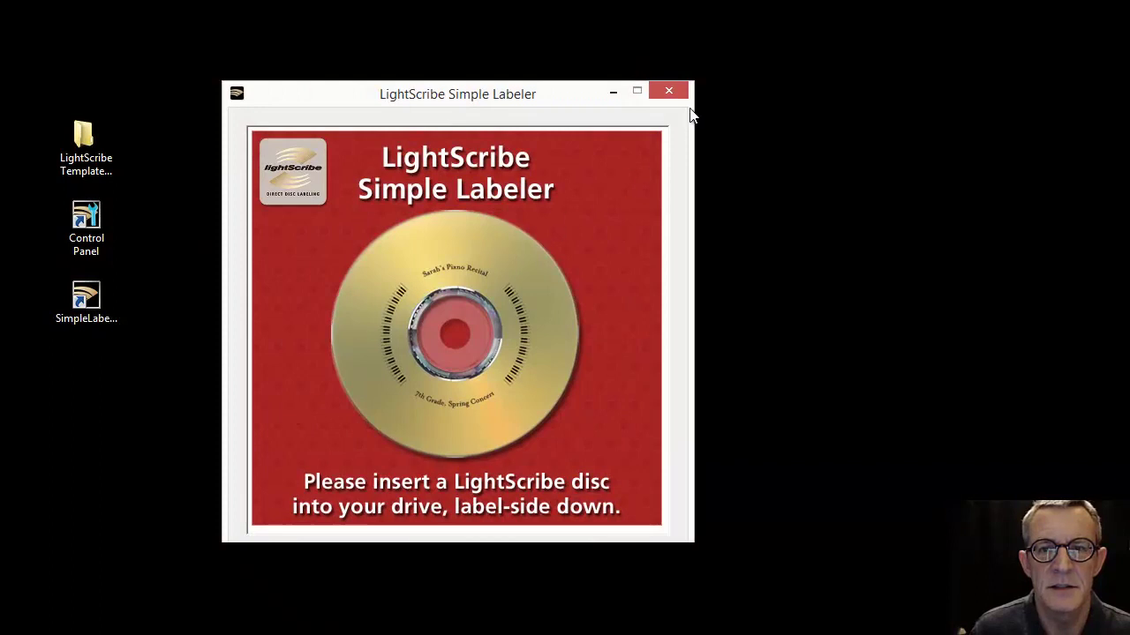
# Quit Simple Labeler and open the Program Files (x86) folder on the C: drive in File Explorer.
pyautogui.click(668, 88)
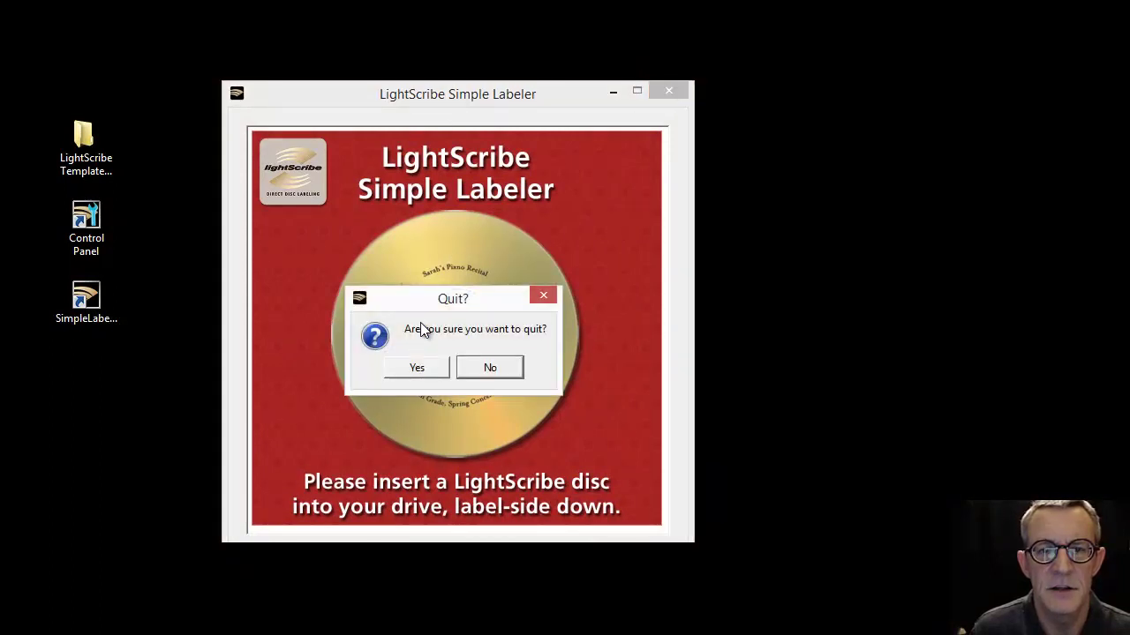
pyautogui.click(413, 370)
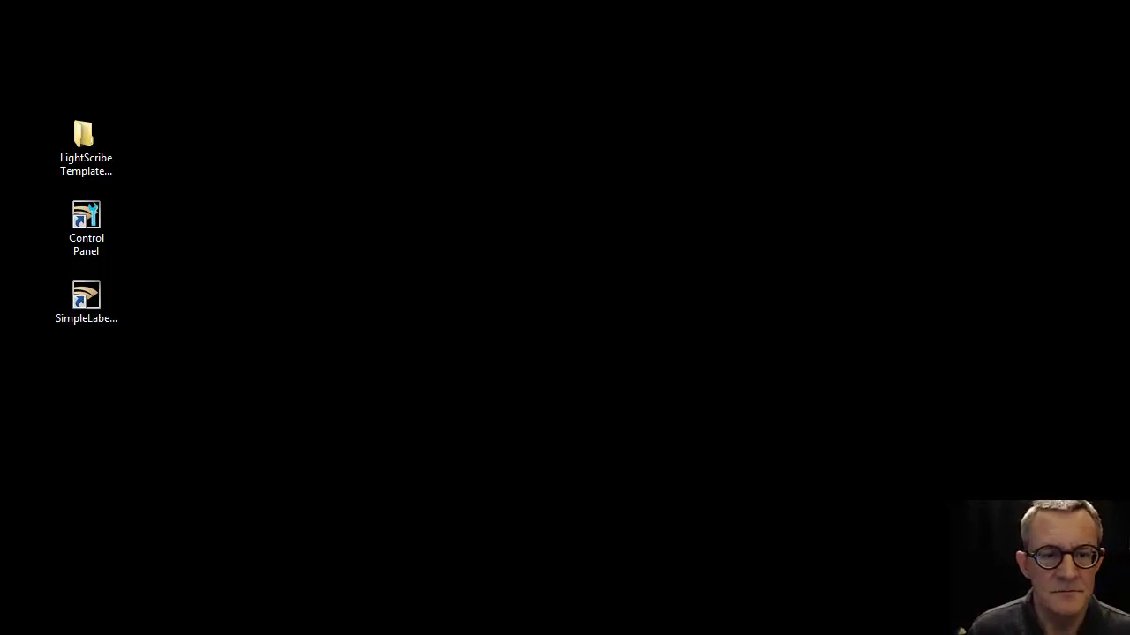
pyautogui.press('super+e')
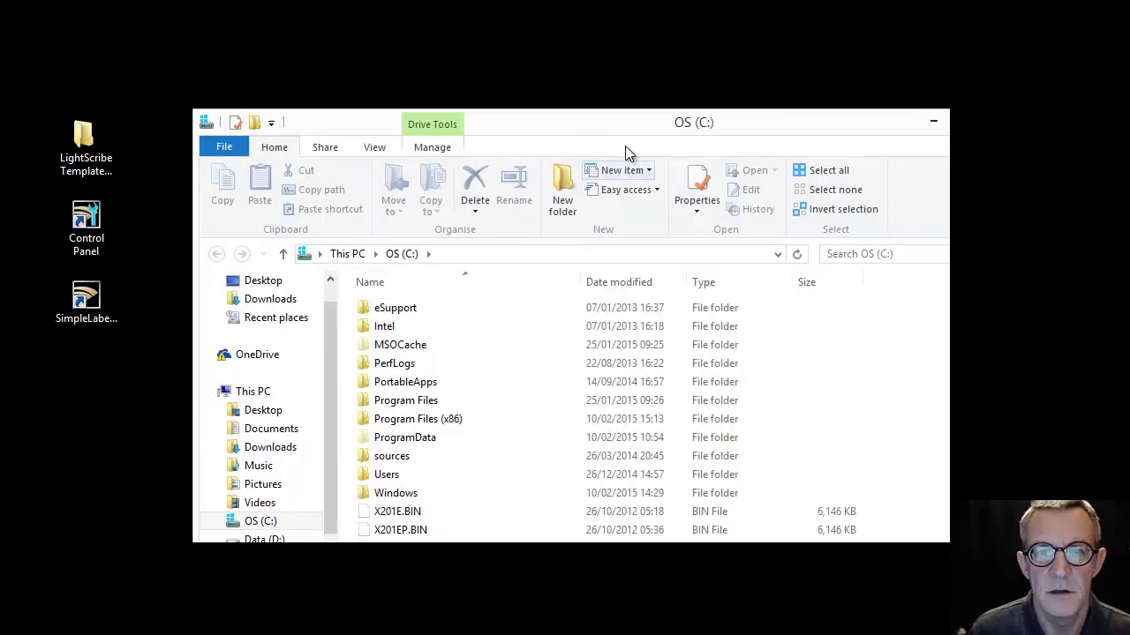
pyautogui.moveTo(634, 125); pyautogui.dragTo(567, 61)
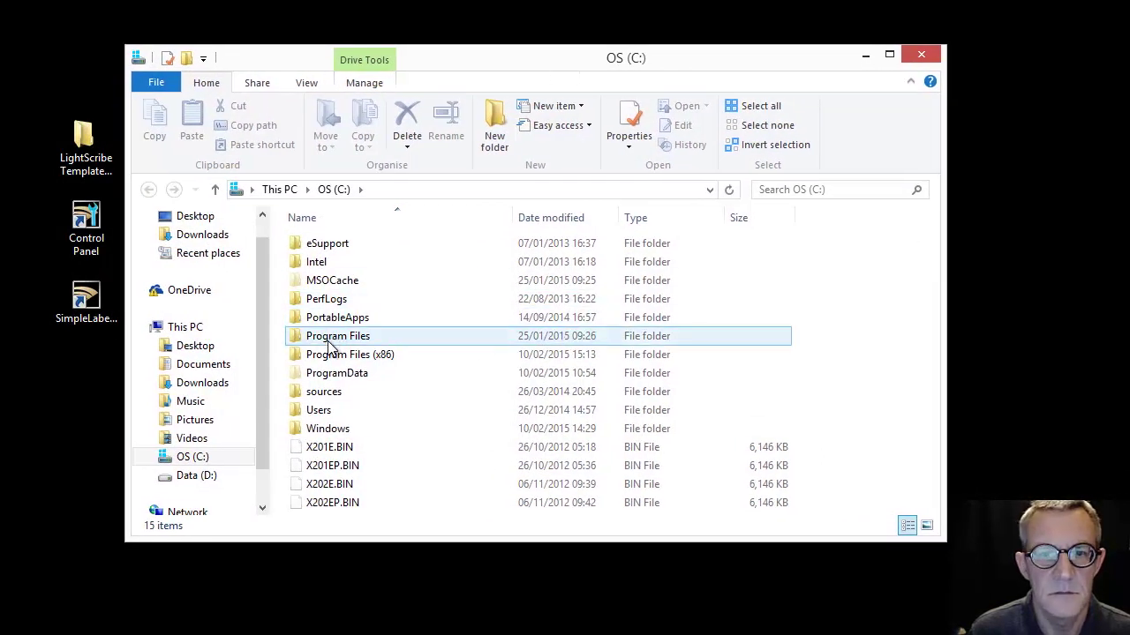
pyautogui.click(358, 358)
pyautogui.doubleClick(358, 358)
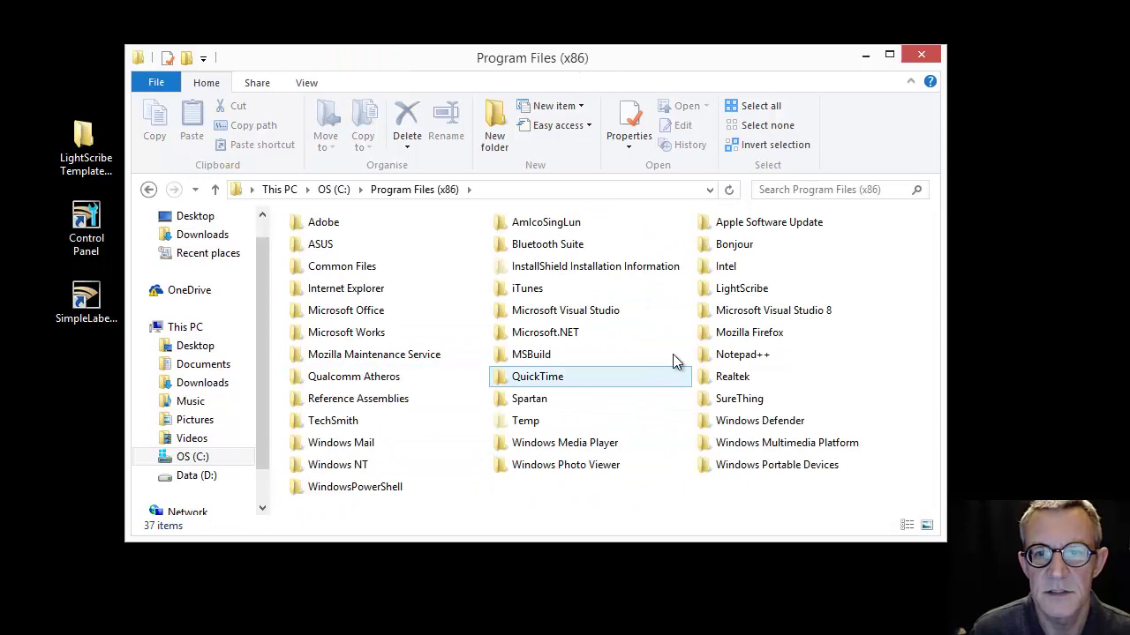
# Move the LightScribe Template Labeler folder from the desktop into Program Files (x86), granting administrator permission.
pyautogui.click(83, 145)
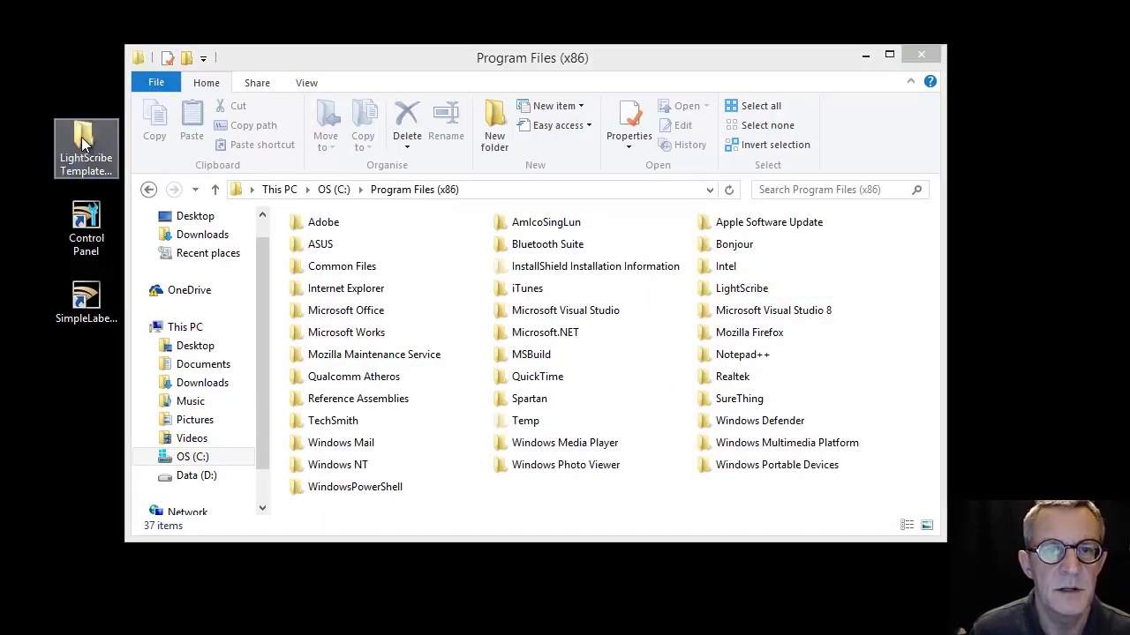
pyautogui.moveTo(82, 145); pyautogui.dragTo(552, 498)
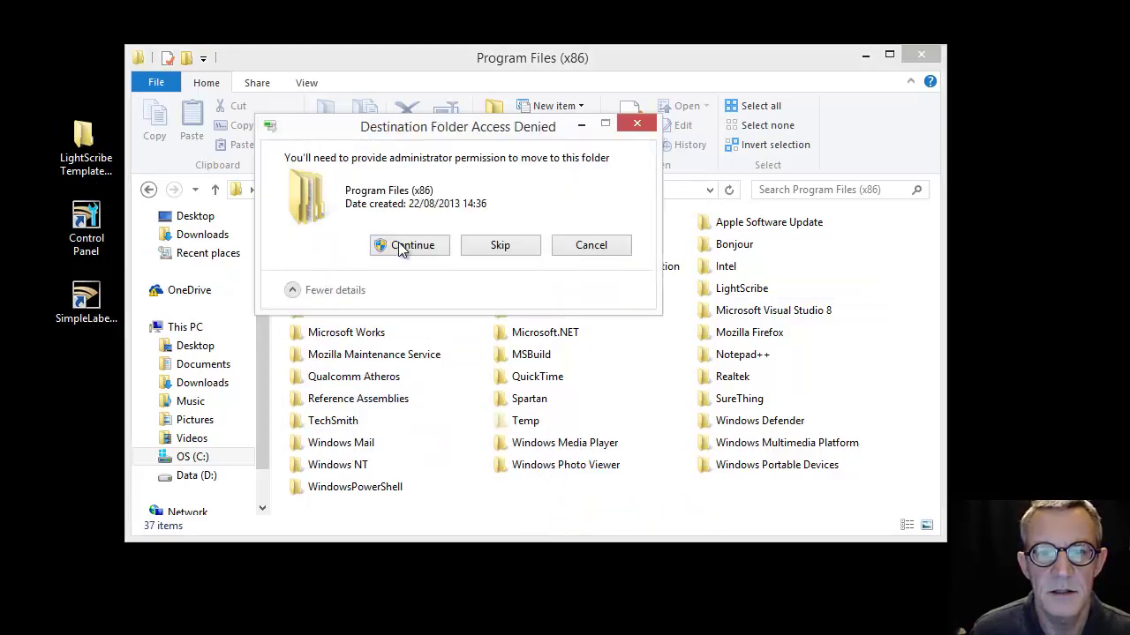
pyautogui.click(399, 247)
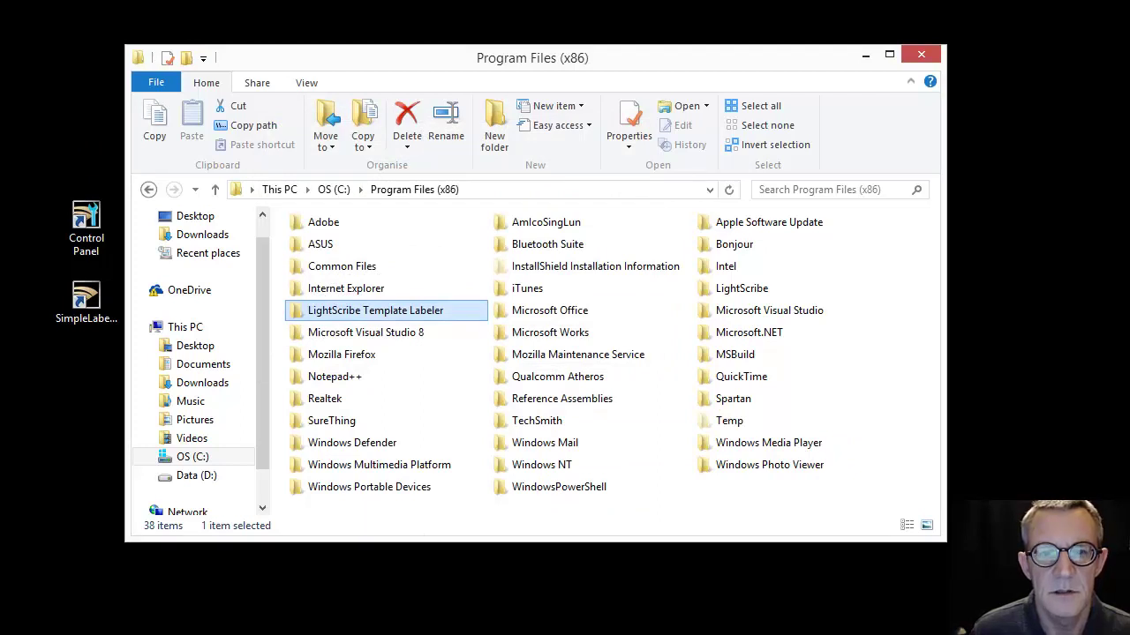
# Create a shortcut to the TemplateLabeler application, move it to the desktop below SimpleLabeler, and close the folder window.
pyautogui.doubleClick(353, 310)
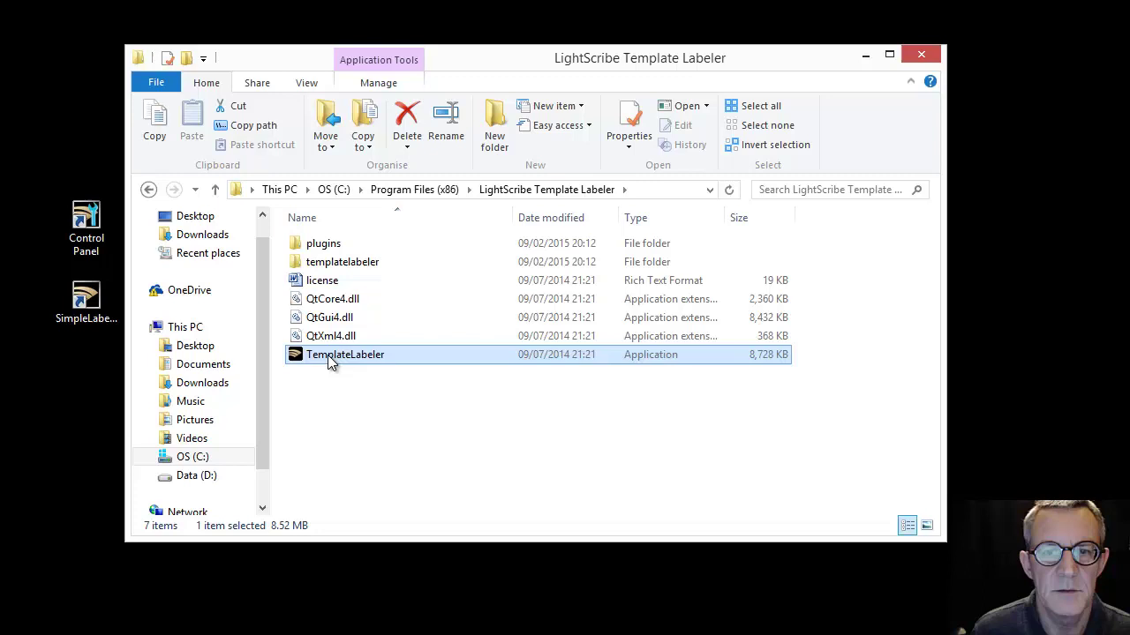
pyautogui.rightClick(327, 356)
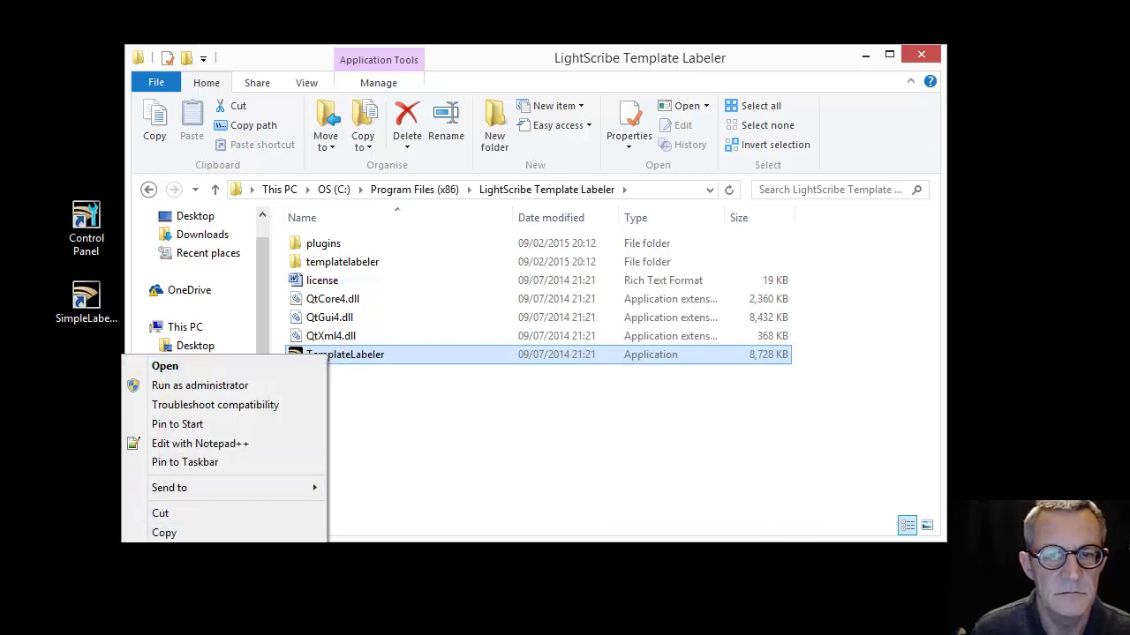
pyautogui.click(221, 559)
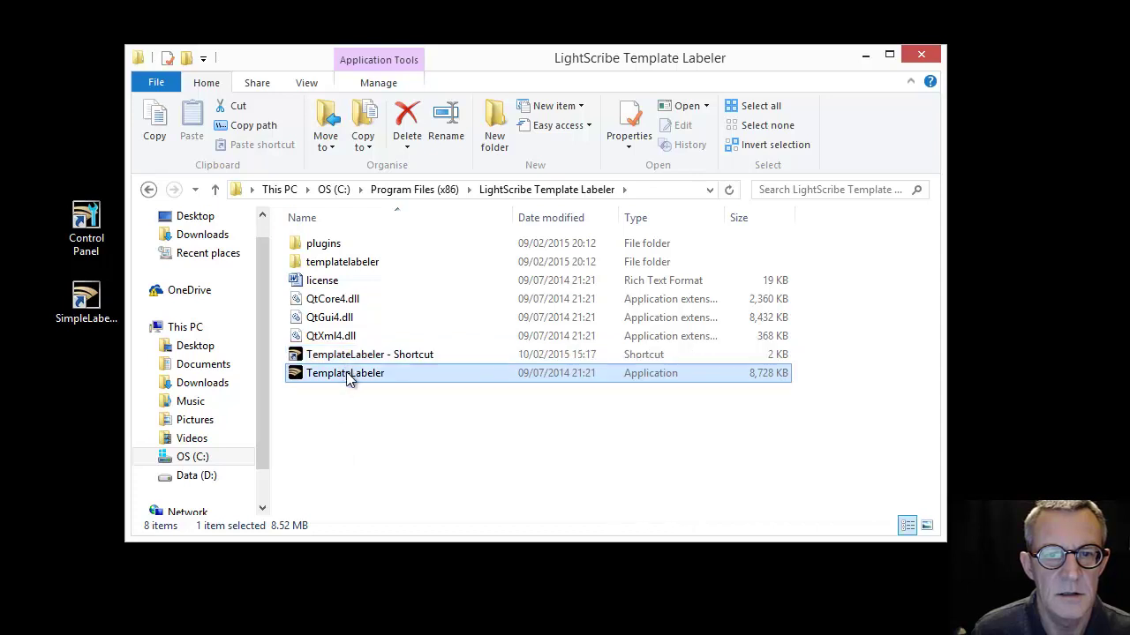
pyautogui.moveTo(347, 356); pyautogui.dragTo(74, 378)
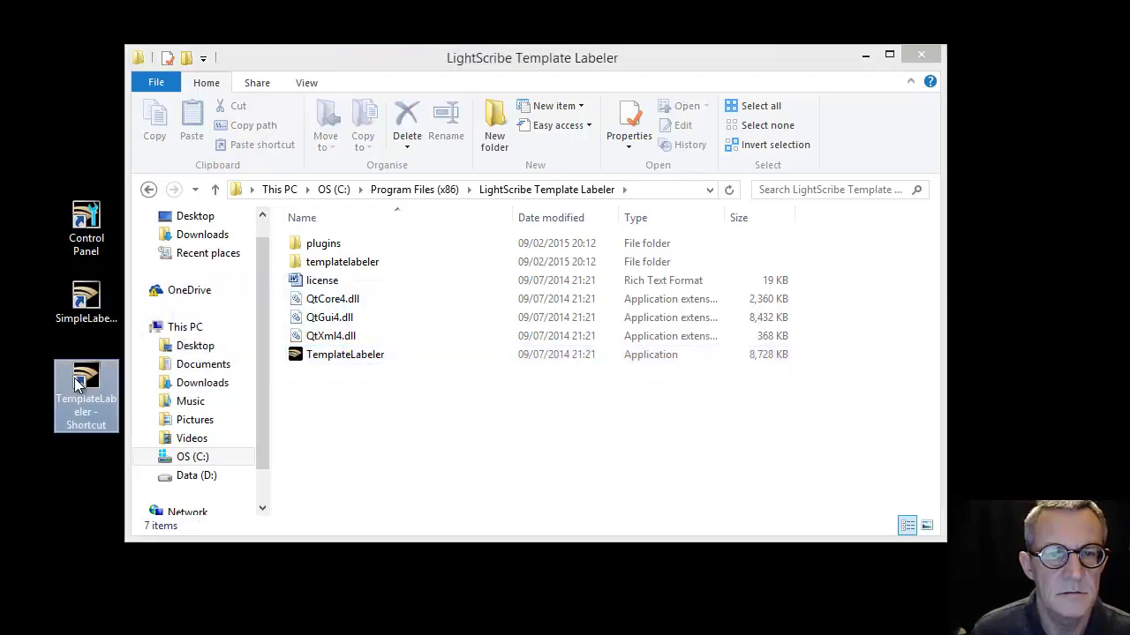
pyautogui.click(924, 55)
# Move the TemplateLabeler shortcut to a free area of the desktop and delete it.
pyautogui.moveTo(95, 365); pyautogui.dragTo(477, 225)
pyautogui.rightClick(470, 260)
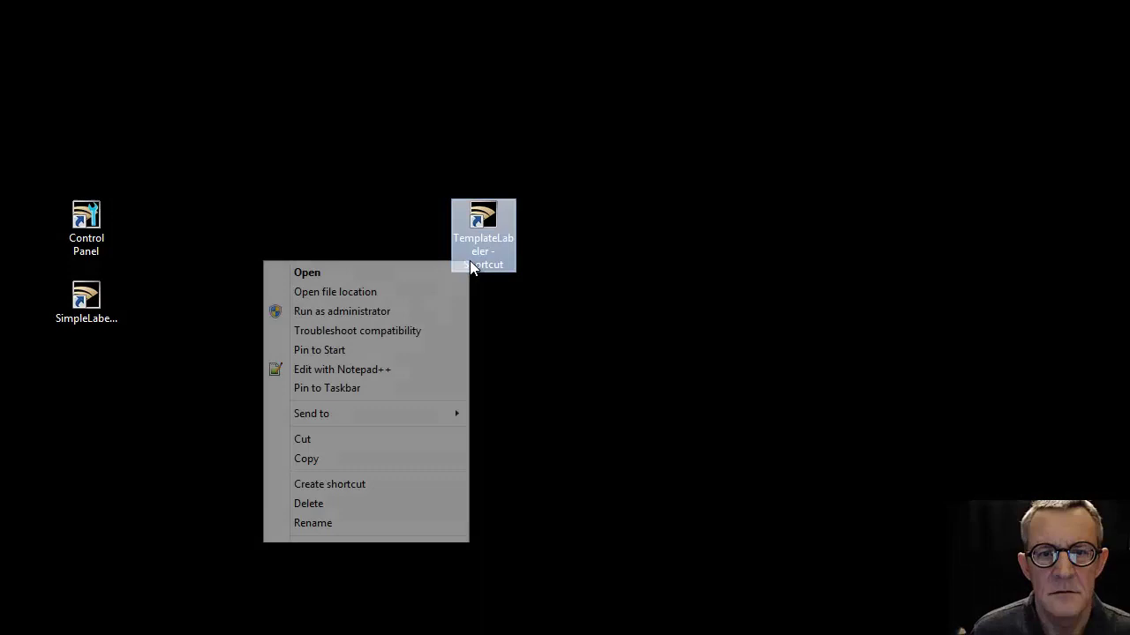
pyautogui.click(309, 503)
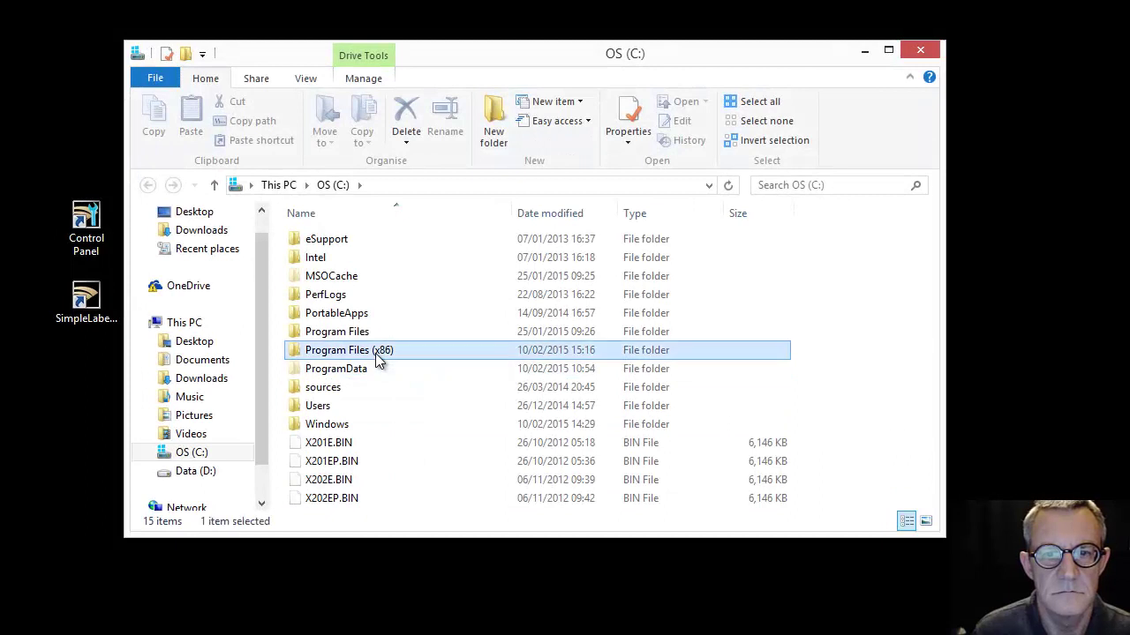
# Create a new TemplateLabeler shortcut in Program Files (x86)\LightScribe Template Labeler and move it to the desktop below SimpleLabeler.
pyautogui.doubleClick(376, 351)
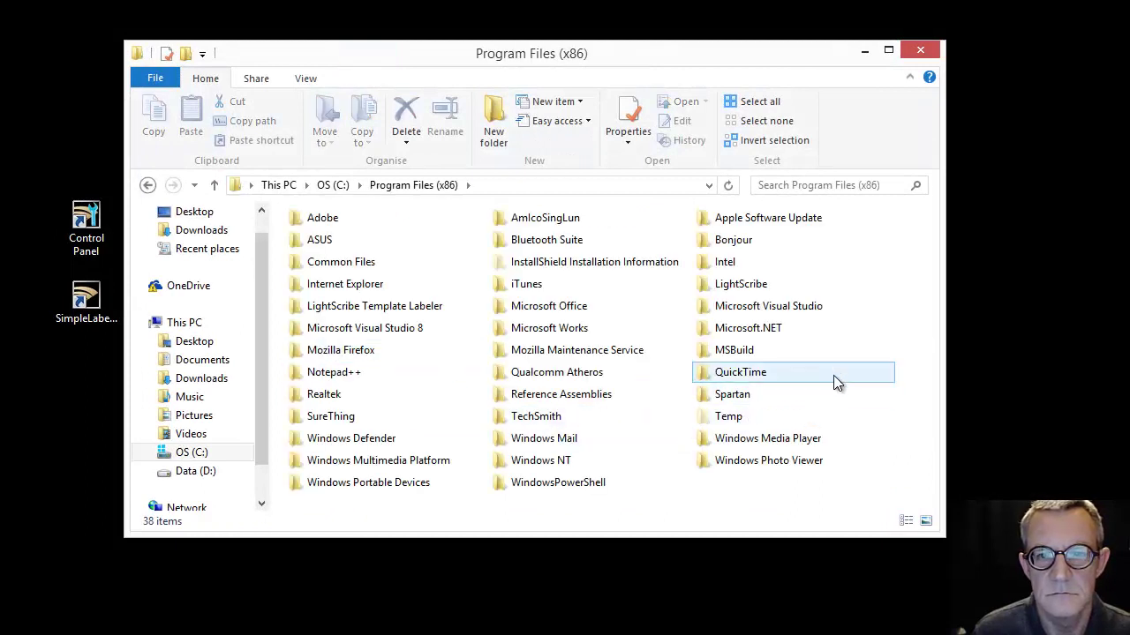
pyautogui.doubleClick(377, 309)
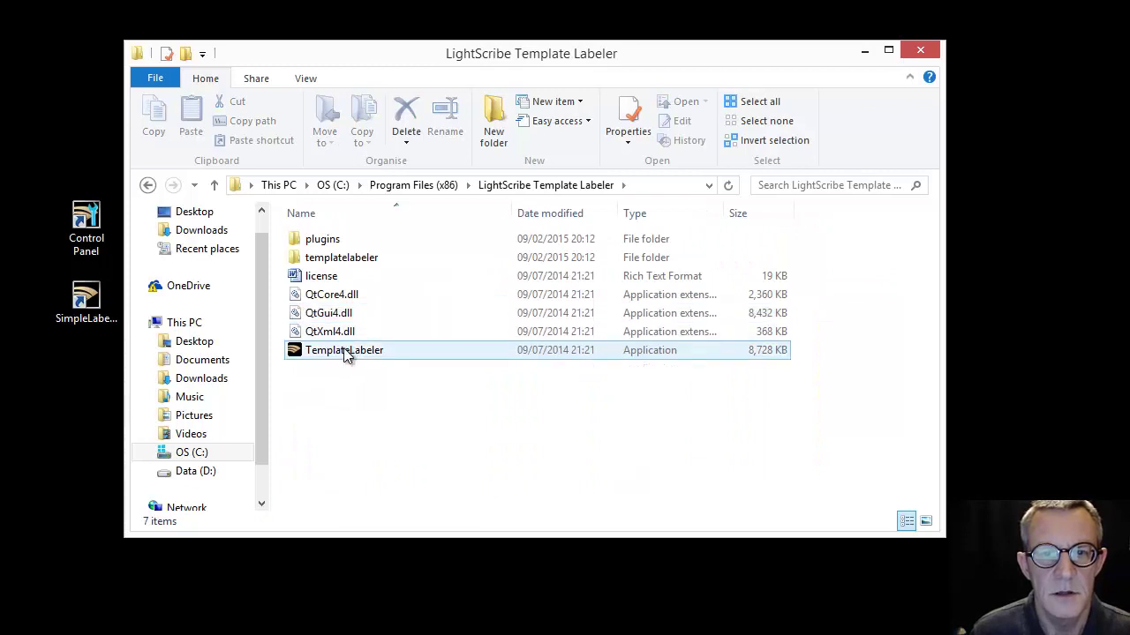
pyautogui.rightClick(347, 351)
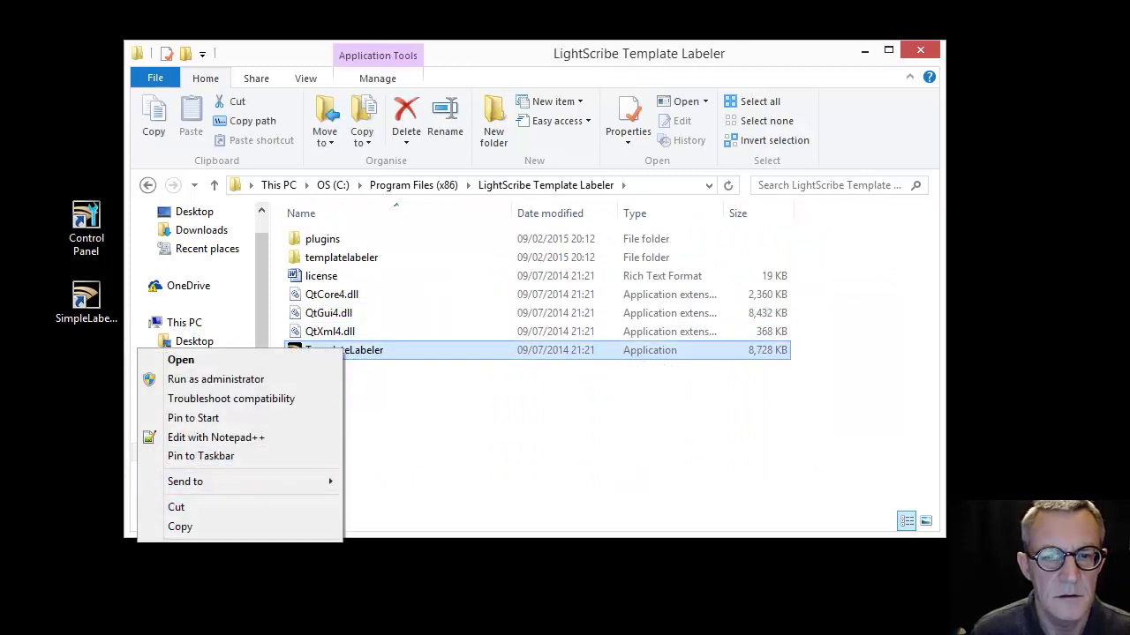
pyautogui.press('s')
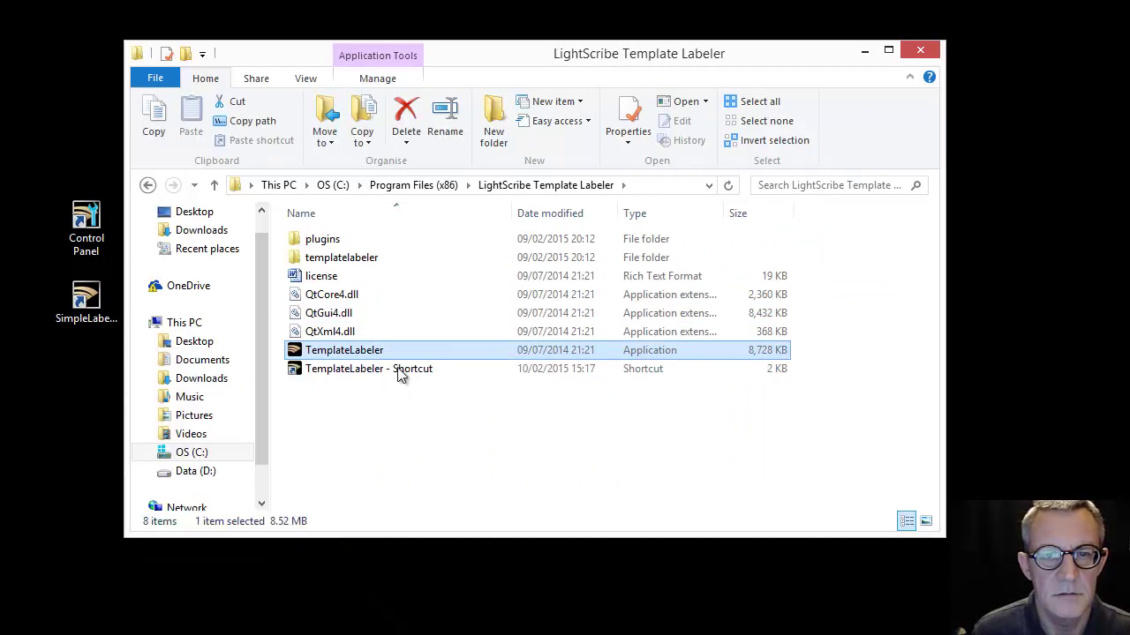
pyautogui.click(397, 353)
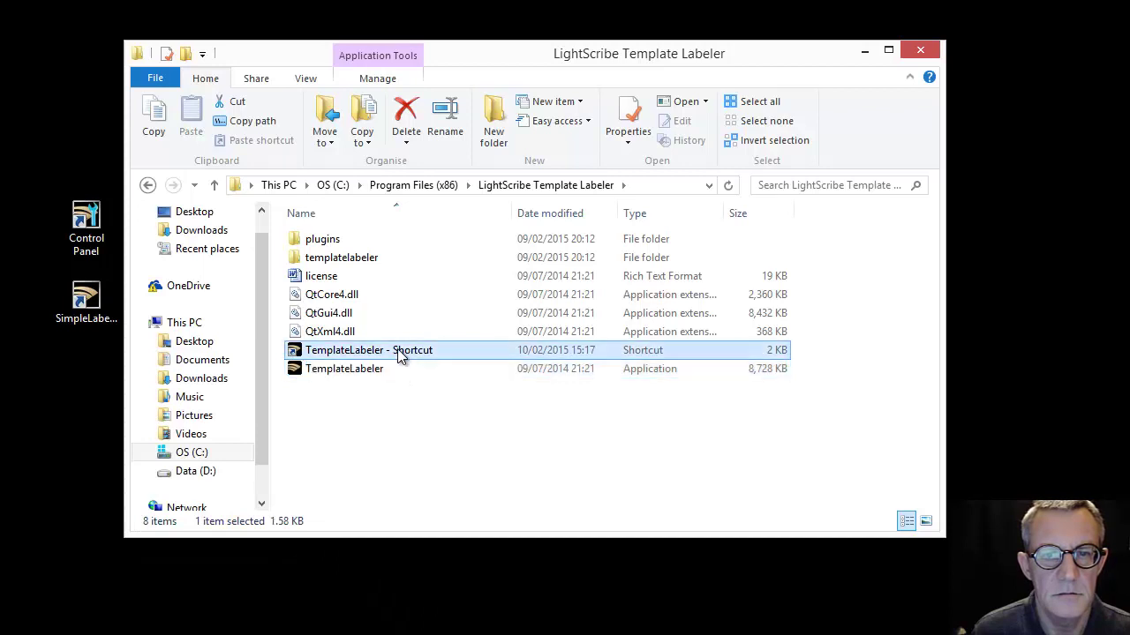
pyautogui.moveTo(387, 353); pyautogui.dragTo(85, 398)
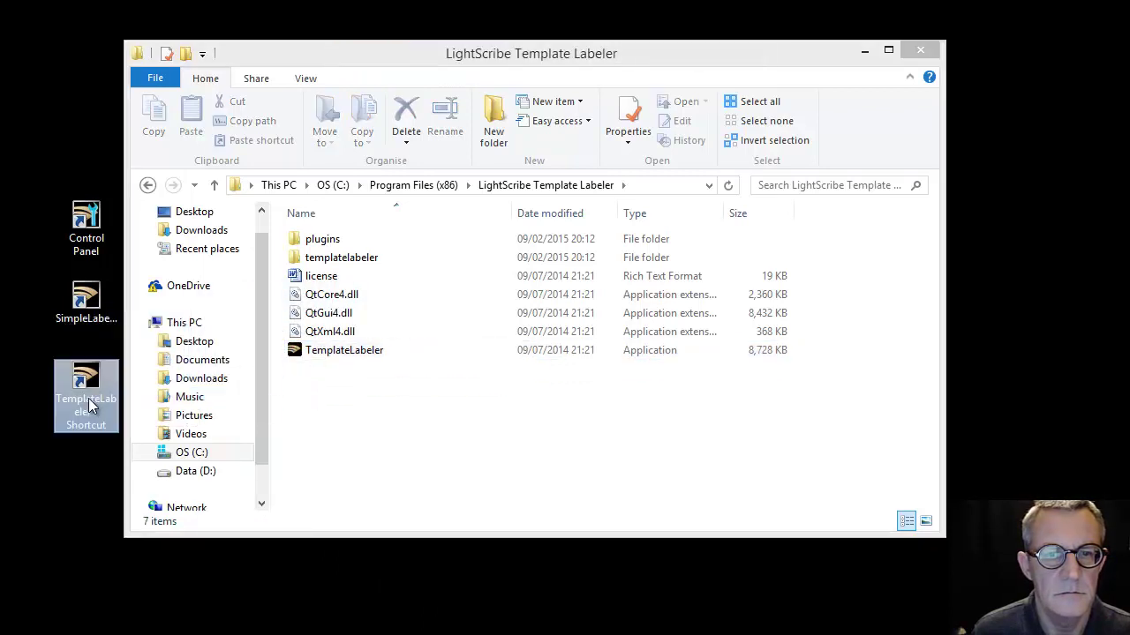
pyautogui.click(919, 51)
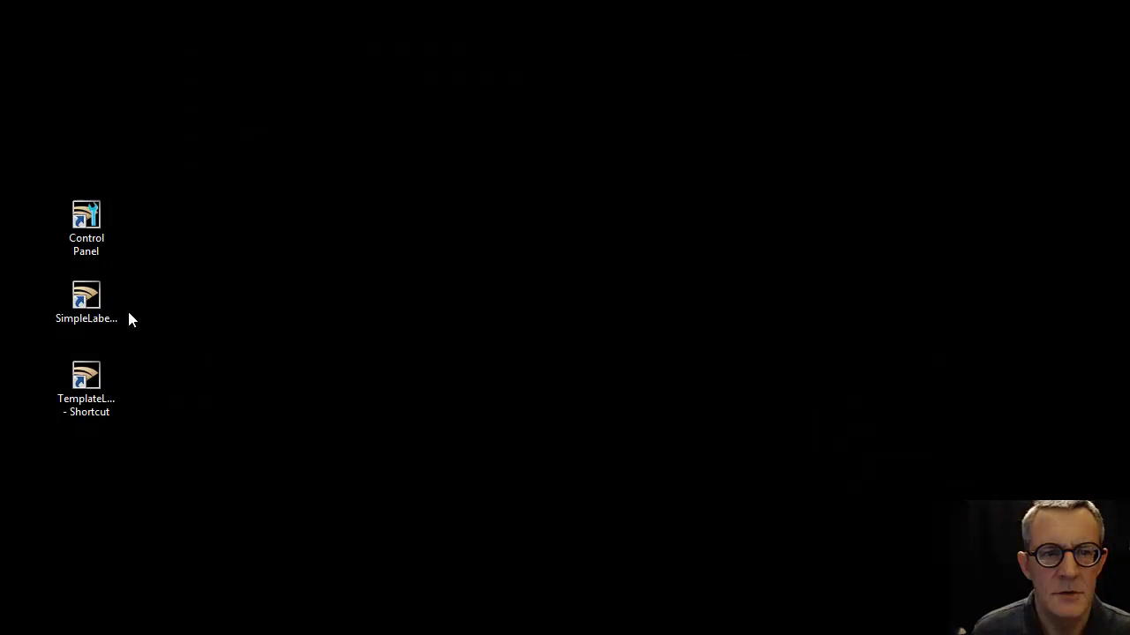
# Move the template labeler shortcut to a free area of the desktop and rename it TemplateLabeler.
pyautogui.click(86, 384)
pyautogui.moveTo(88, 379); pyautogui.dragTo(523, 159)
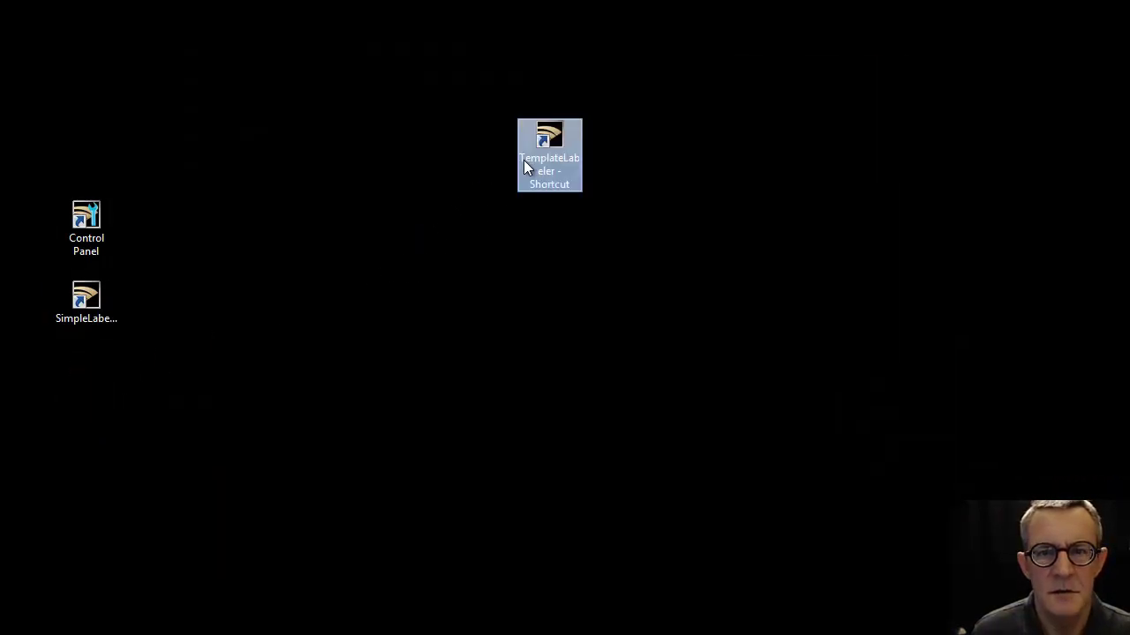
pyautogui.rightClick(542, 170)
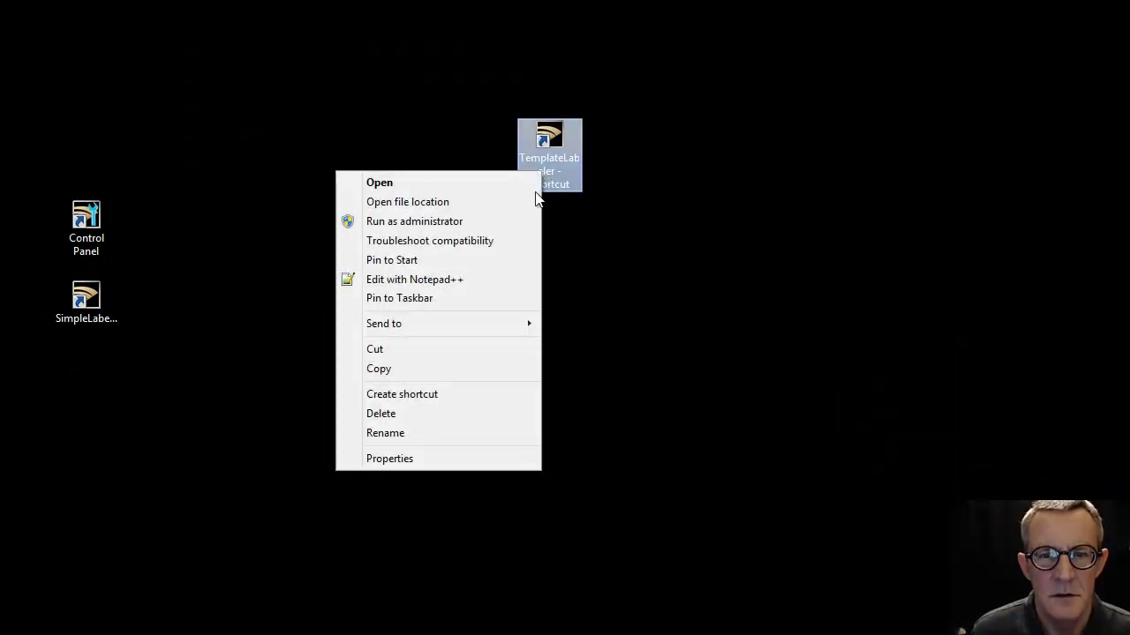
pyautogui.click(402, 435)
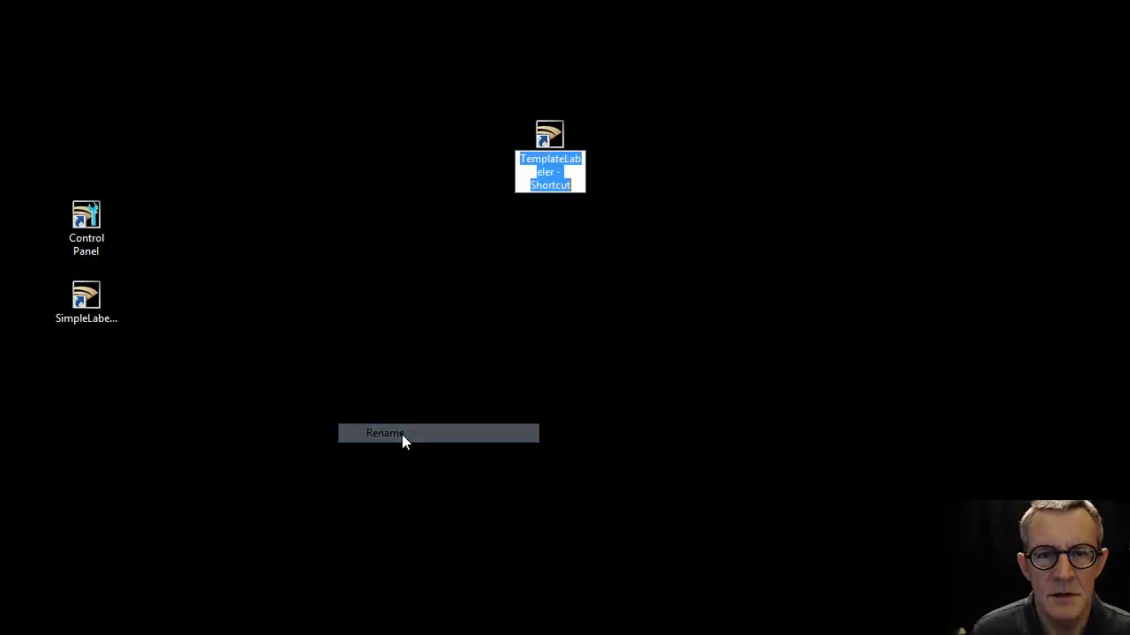
pyautogui.press('End')
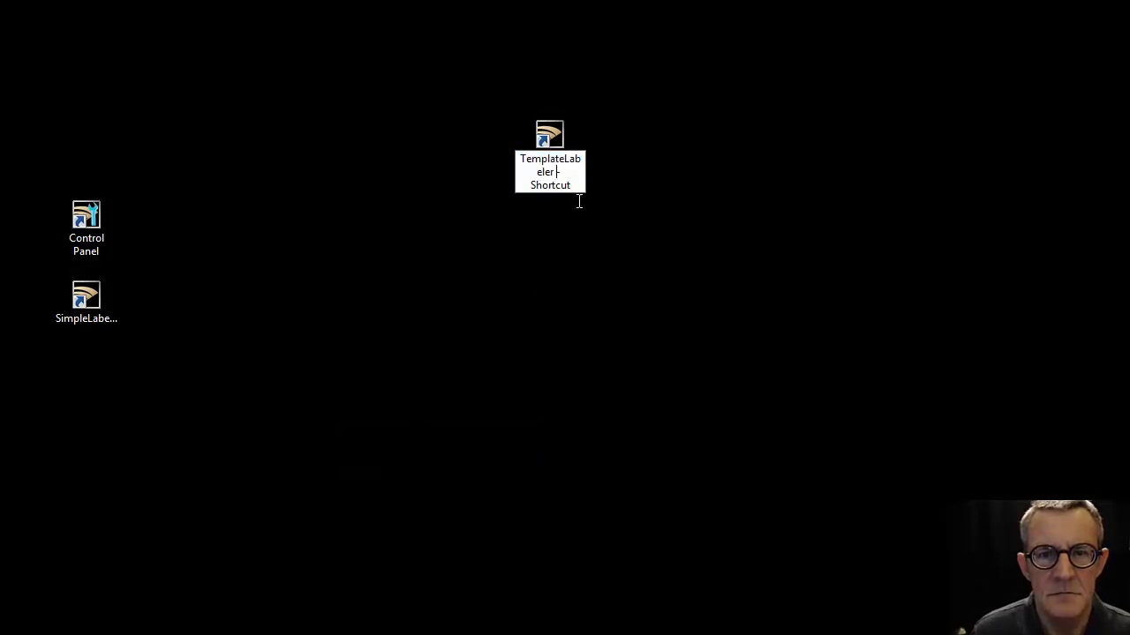
pyautogui.hotkey('ctrl', 'shift', 'Left')
pyautogui.hotkey('ctrl', 'shift', 'Left')
pyautogui.press('BackSpace')
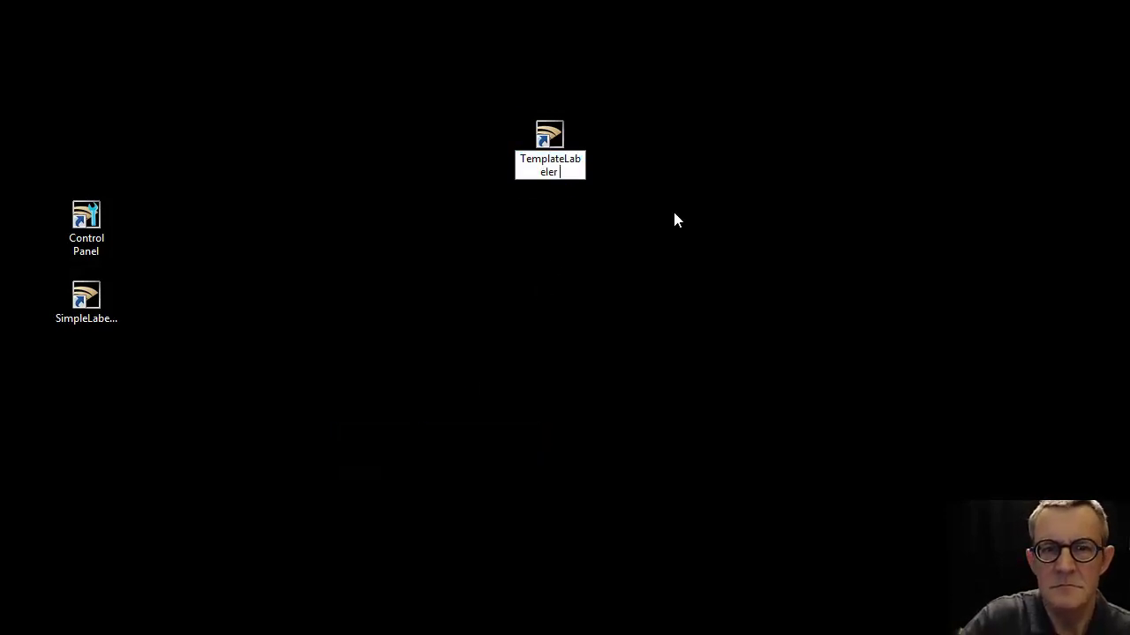
pyautogui.press('Return')
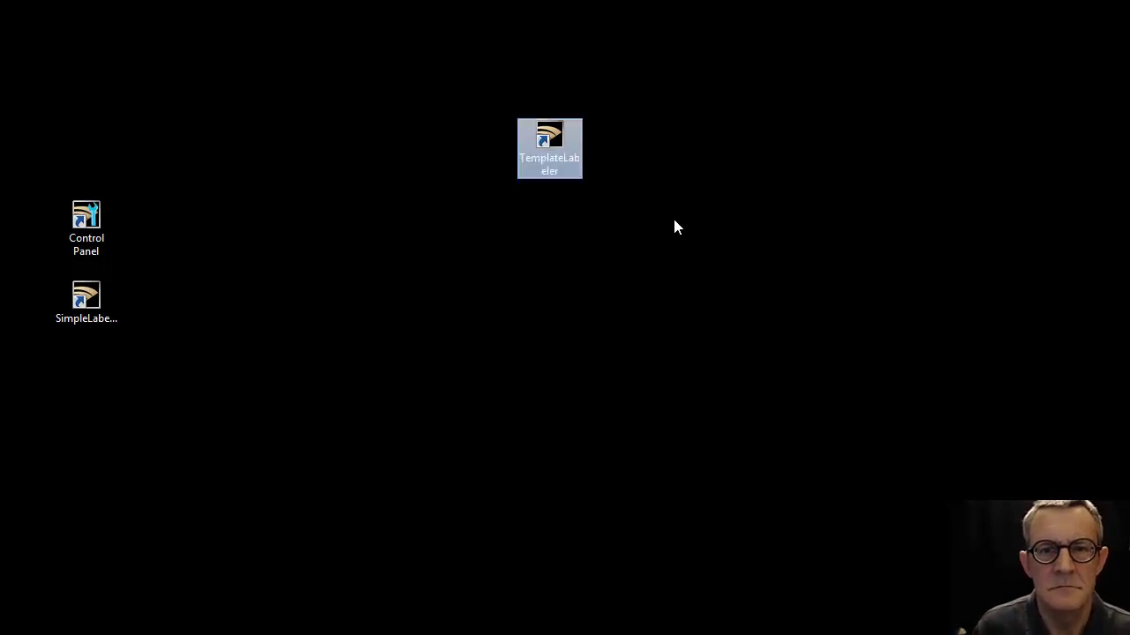
# Reposition the TemplateLabeler shortcut on the desktop and launch LightScribe Template Labeler from it.
pyautogui.moveTo(546, 144); pyautogui.dragTo(498, 256)
pyautogui.doubleClick(483, 298)
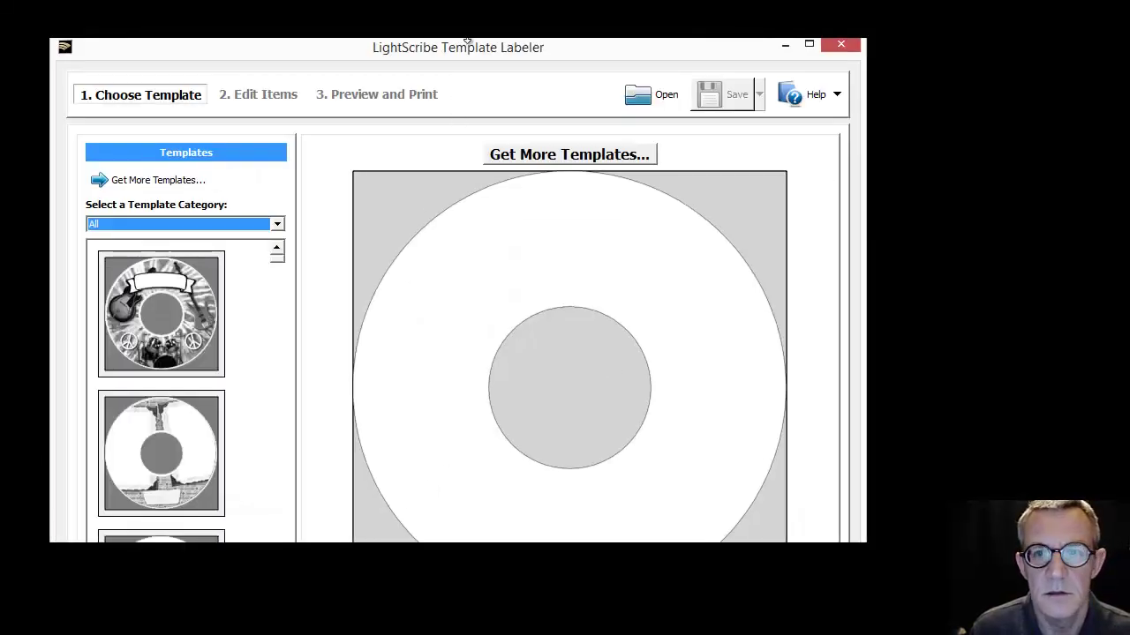
pyautogui.moveTo(382, 46); pyautogui.dragTo(464, 53)
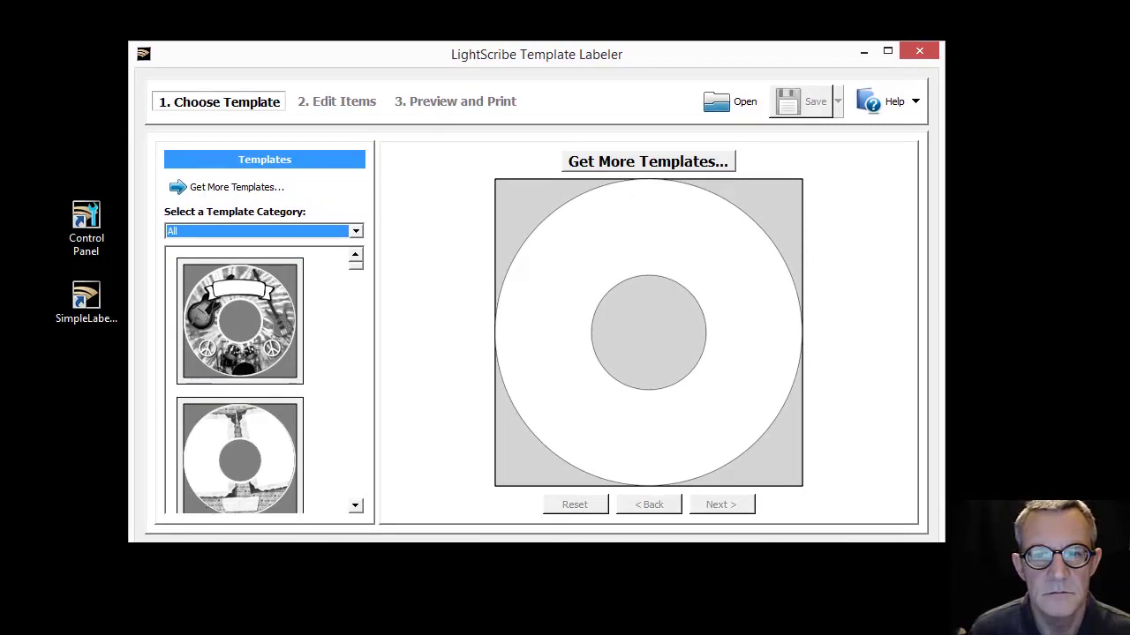
# Try the guitars and drums template, view its text editing and print options, and close Template Labeler without printing.
pyautogui.click(248, 325)
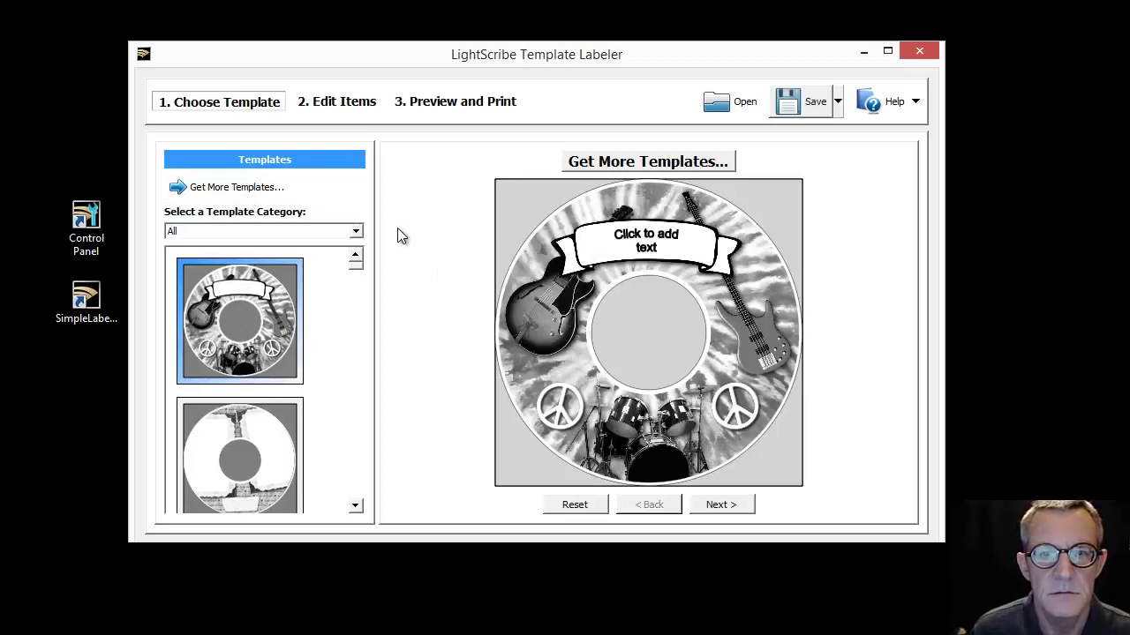
pyautogui.click(322, 106)
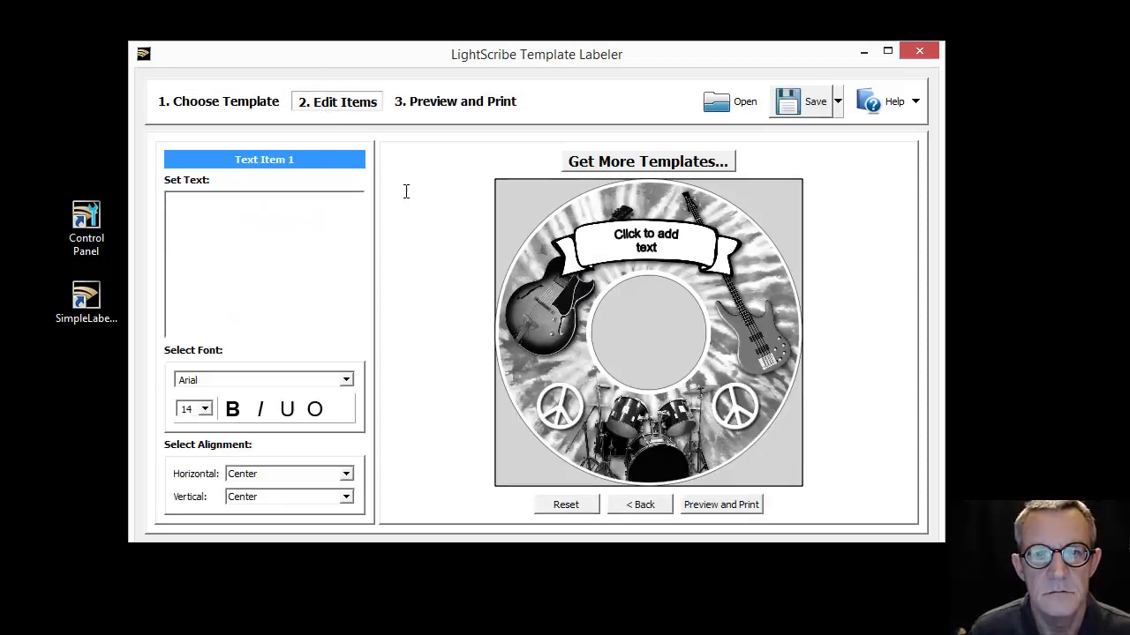
pyautogui.click(455, 104)
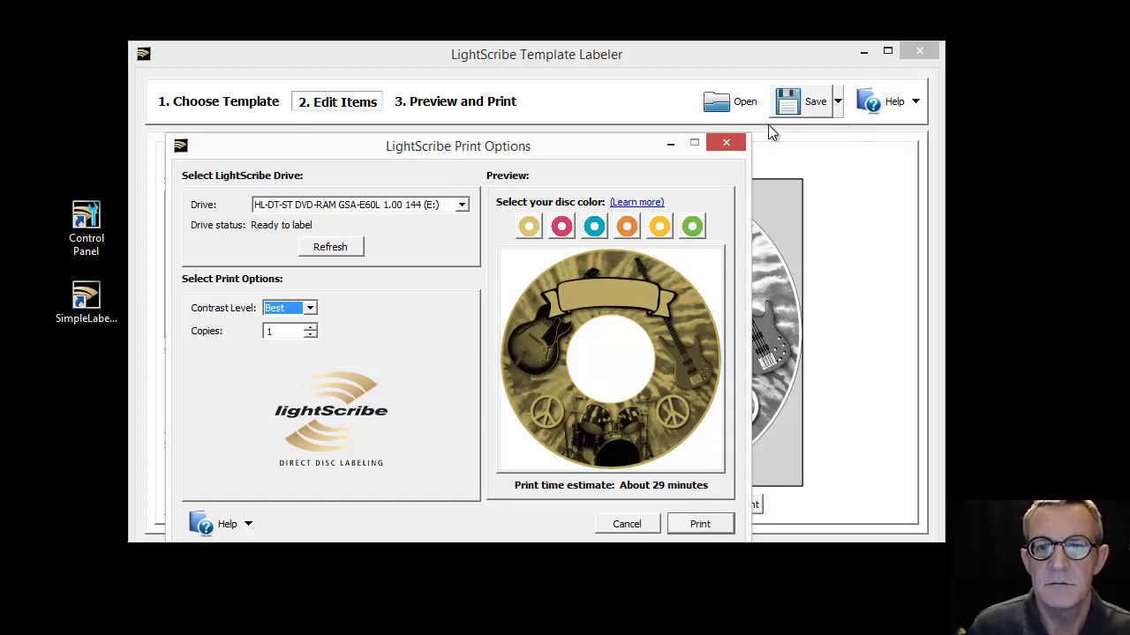
pyautogui.click(725, 145)
pyautogui.click(919, 53)
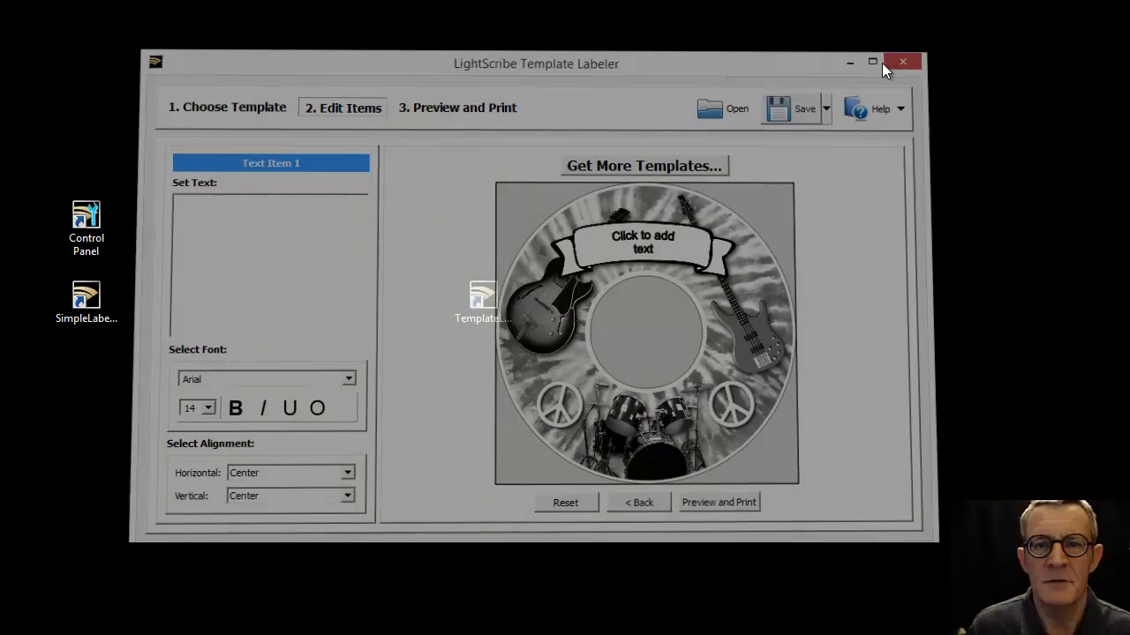
# Place the TemplateLabeler shortcut below SimpleLabeler on the desktop, and check the system information in LightScribe Control Panel.
pyautogui.moveTo(486, 304); pyautogui.dragTo(84, 378)
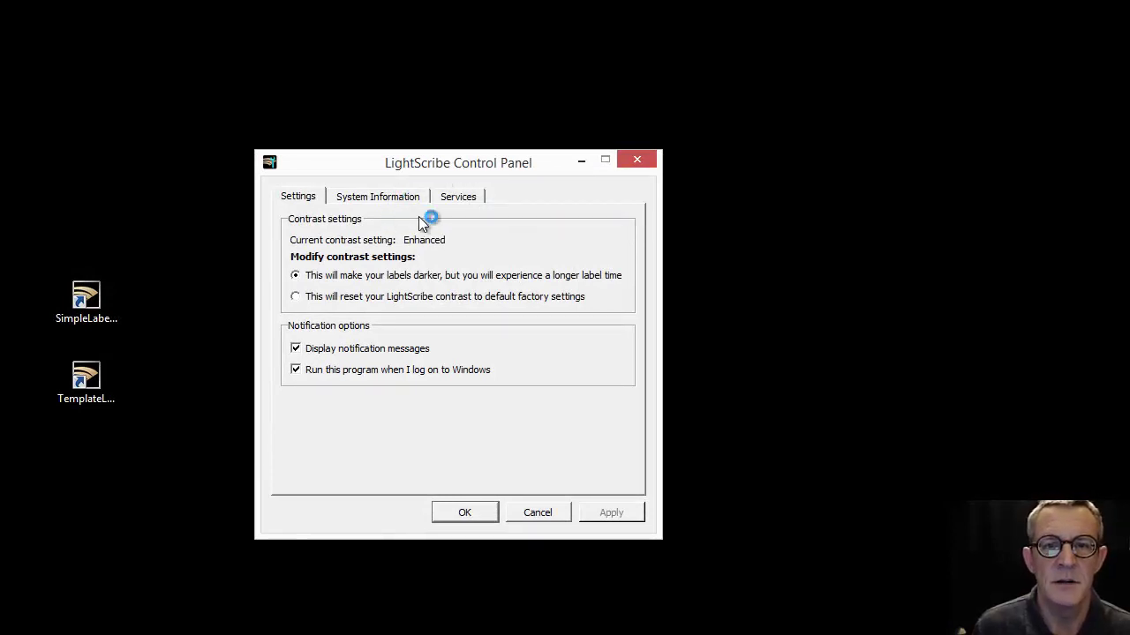
pyautogui.click(408, 197)
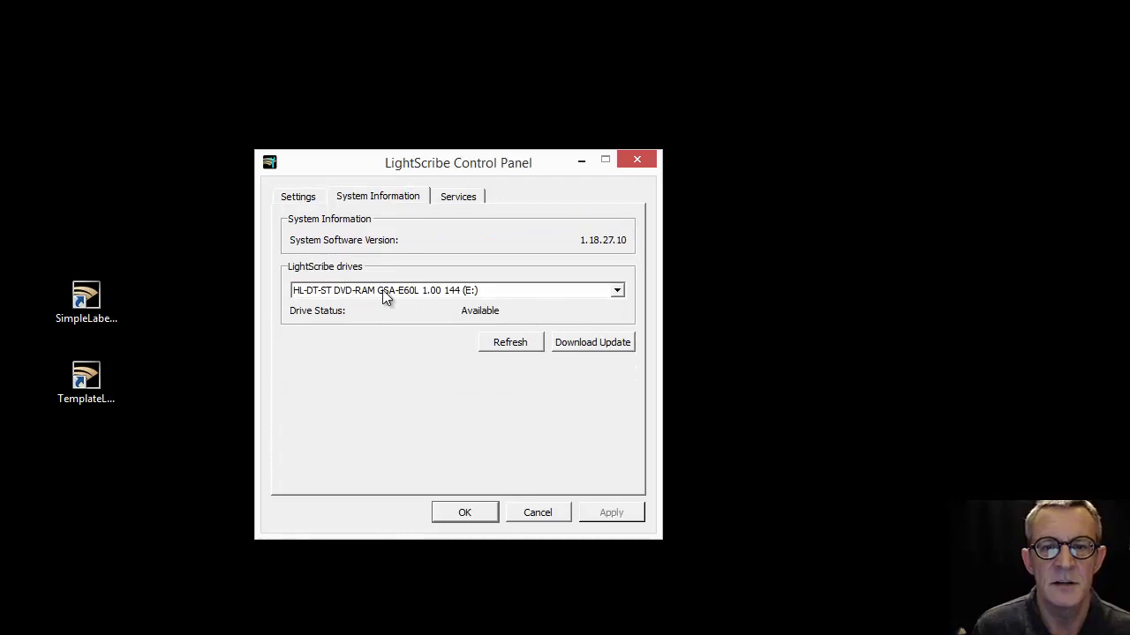
pyautogui.click(458, 513)
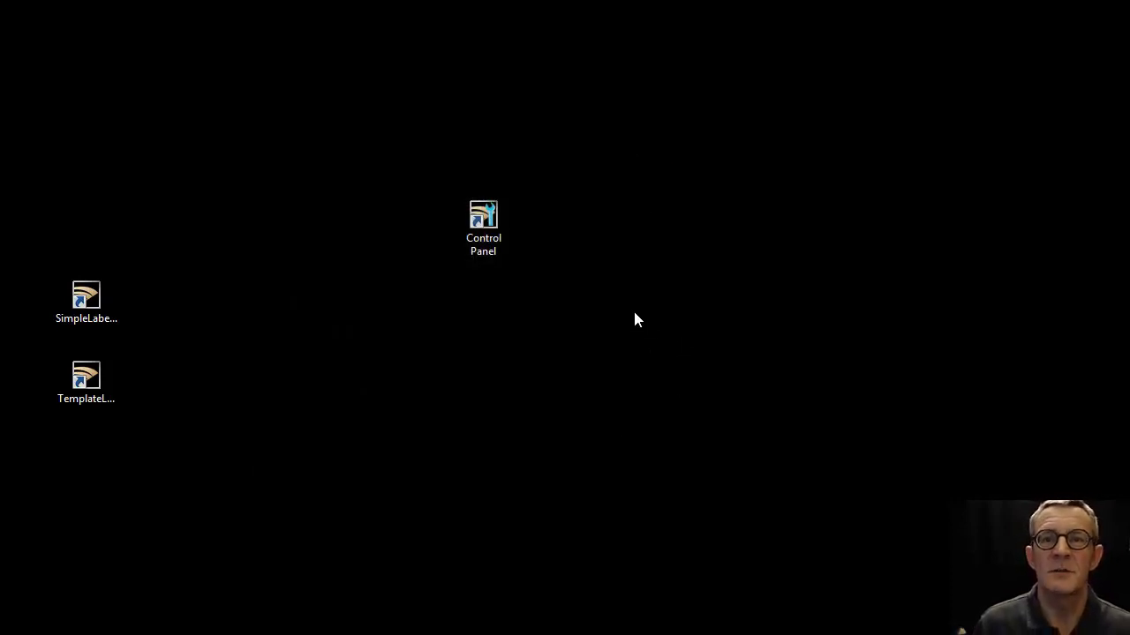